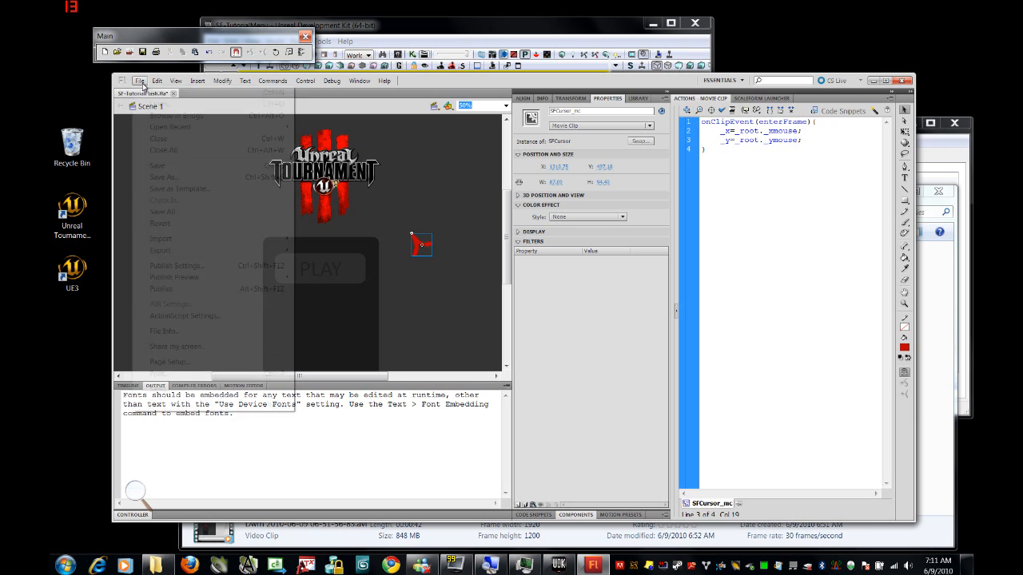
Save the SF-TutorialFlash document and publish it as an SWF.
click(164, 166)
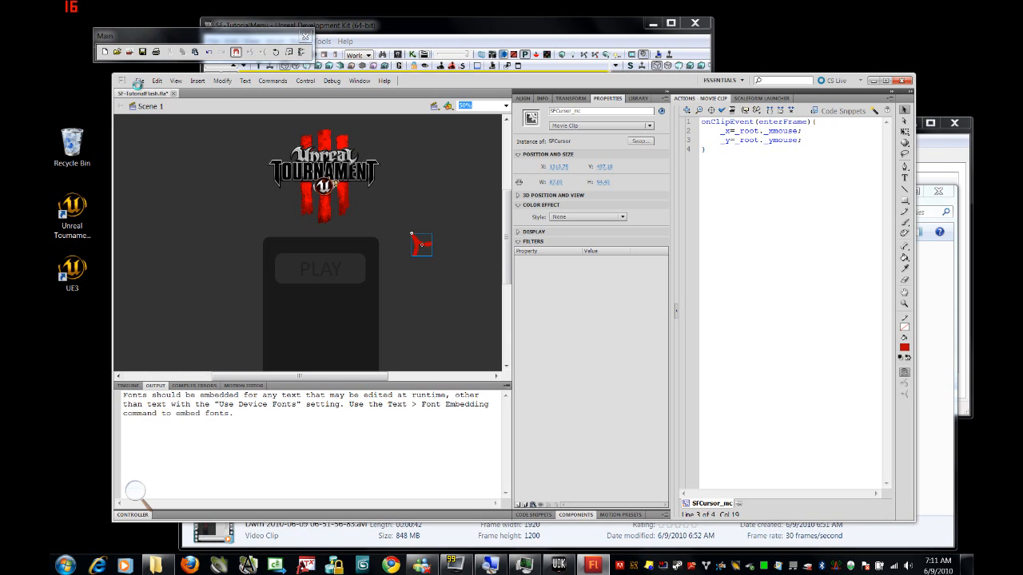
click(139, 81)
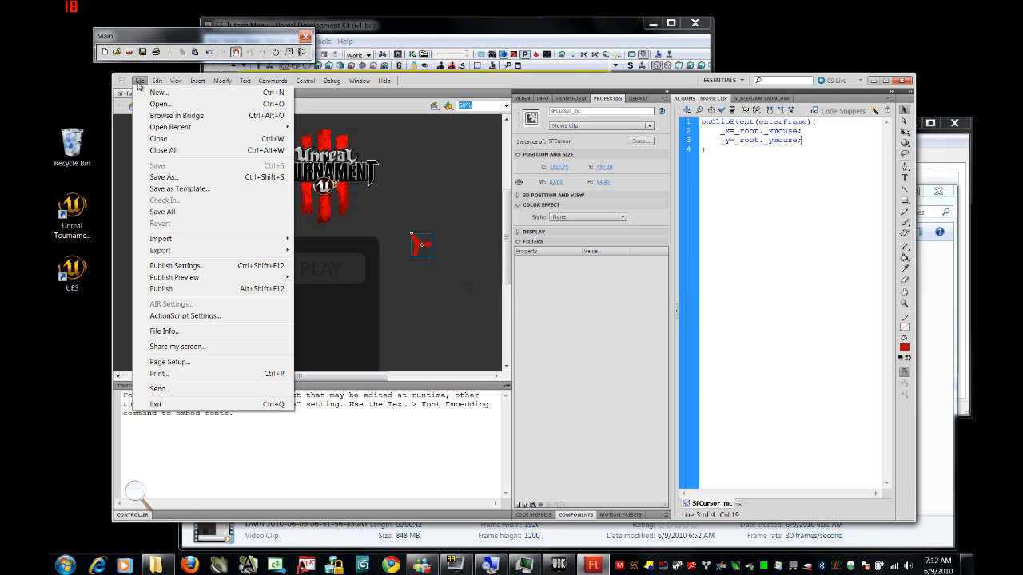
click(162, 287)
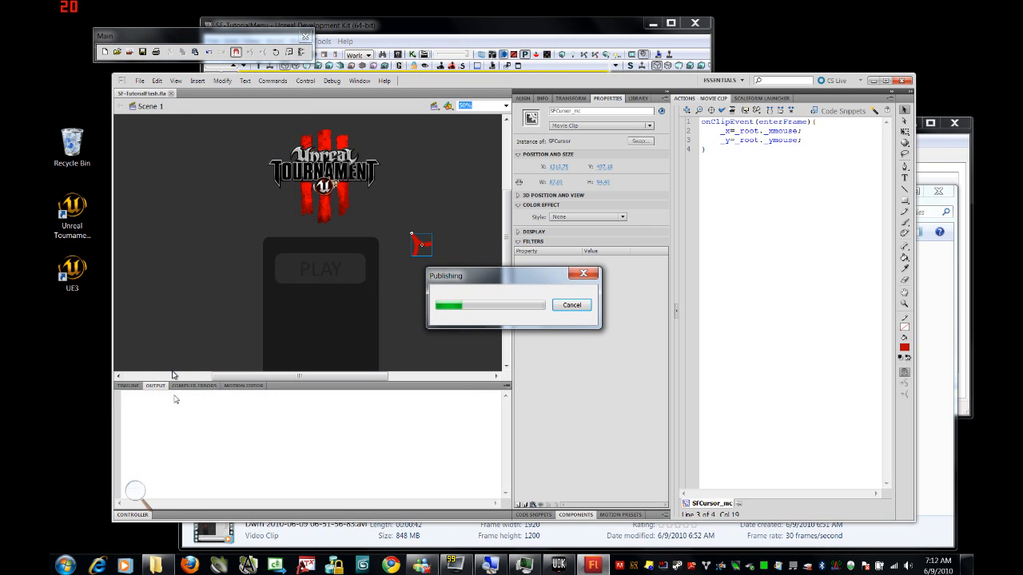
Browse to Documents > Assignments > TGP2 > Research paper > SFTutorial_assets in the file explorer and examine the published files and the SF-TutorialFlash image folder.
click(157, 565)
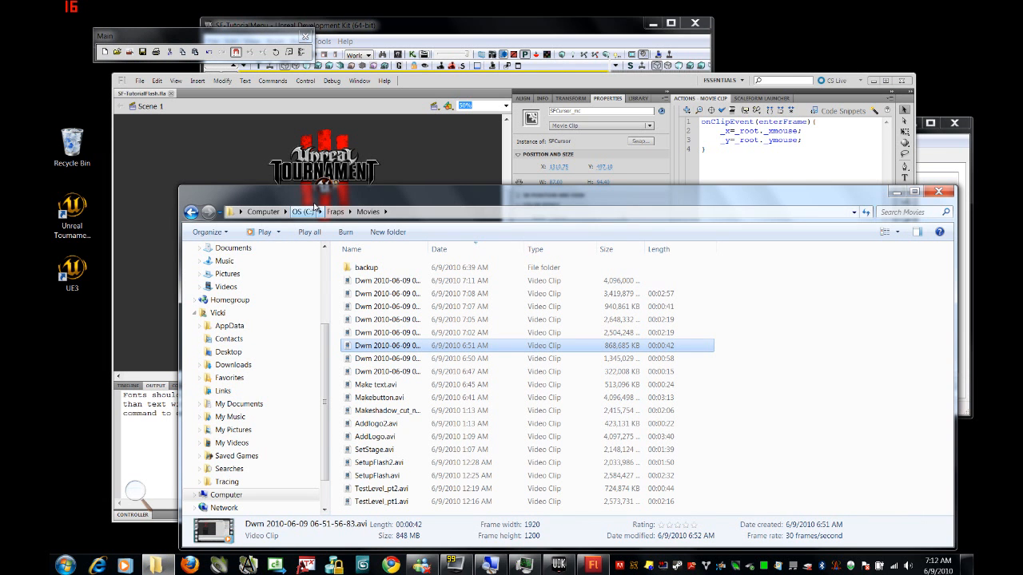
drag(317, 200, 299, 100)
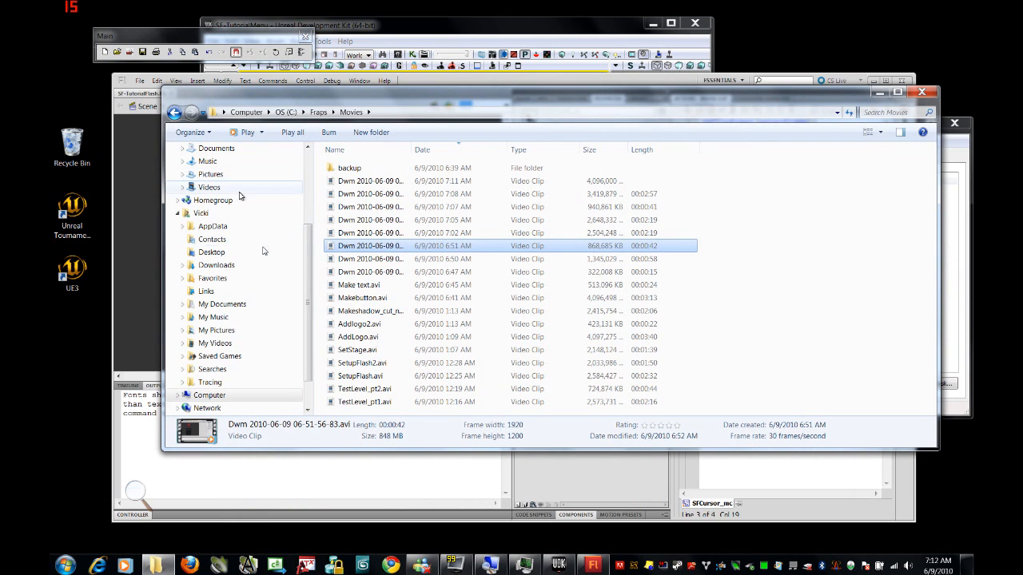
scroll(304, 233, up, 2)
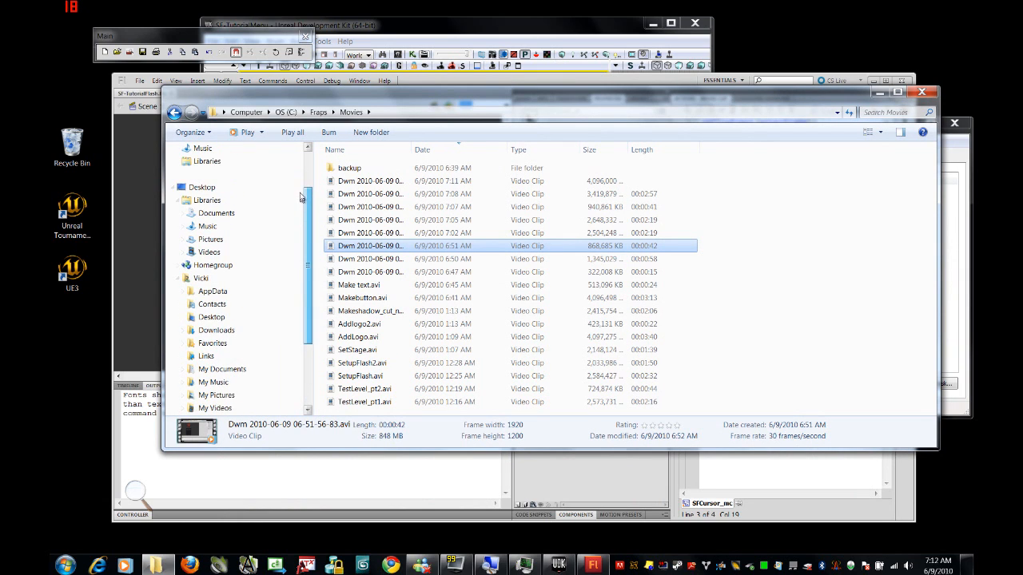
click(230, 215)
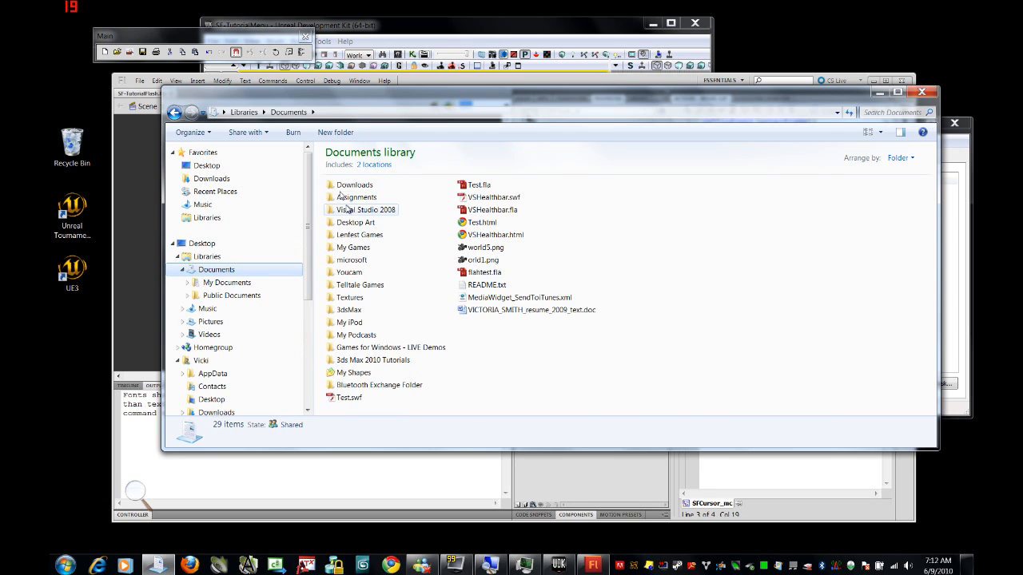
double_click(339, 198)
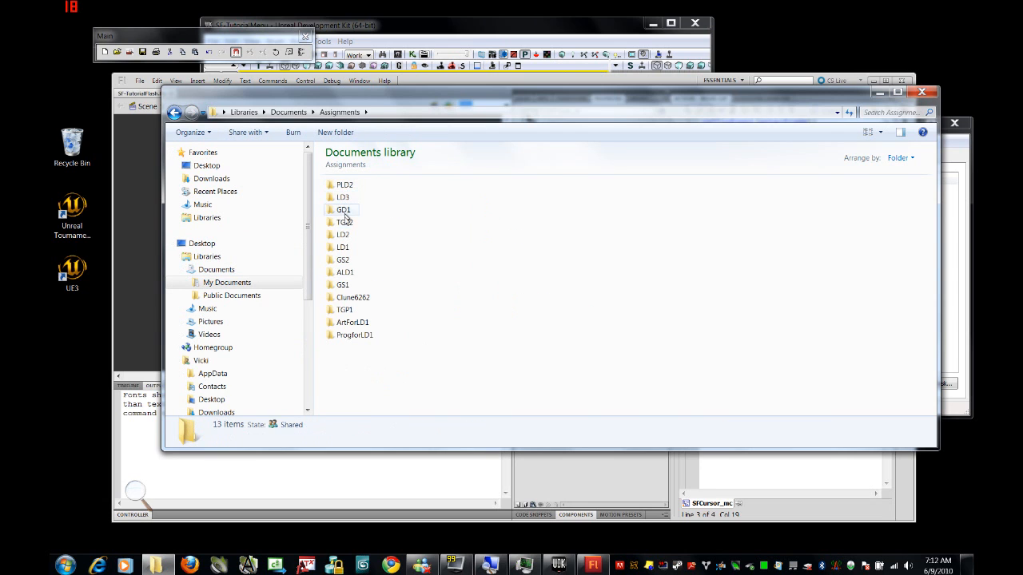
click(345, 223)
double_click(345, 223)
double_click(342, 186)
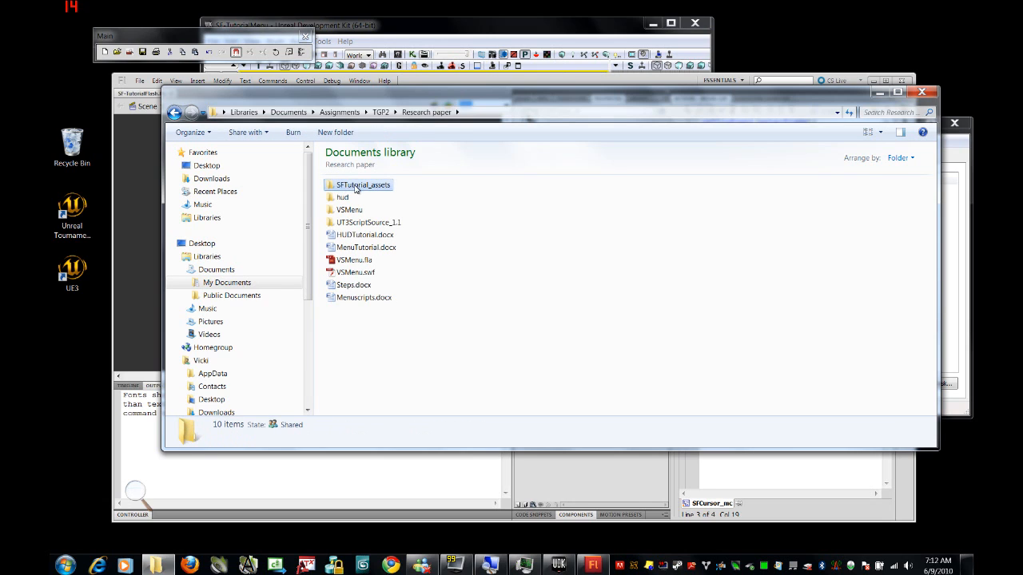
double_click(357, 187)
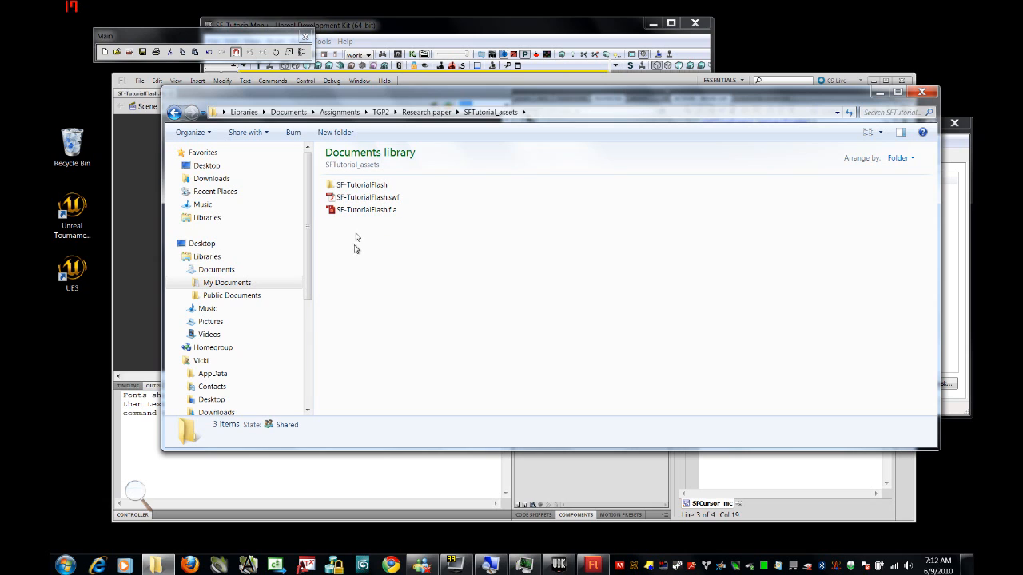
double_click(365, 185)
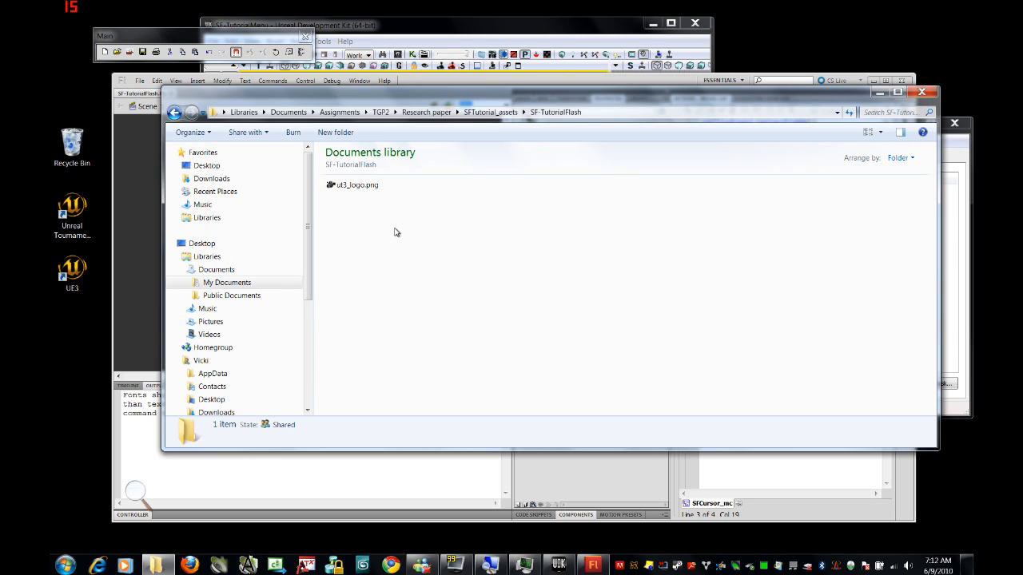
Switch to Unreal Development Kit and save everything in the open tutorial level.
click(67, 565)
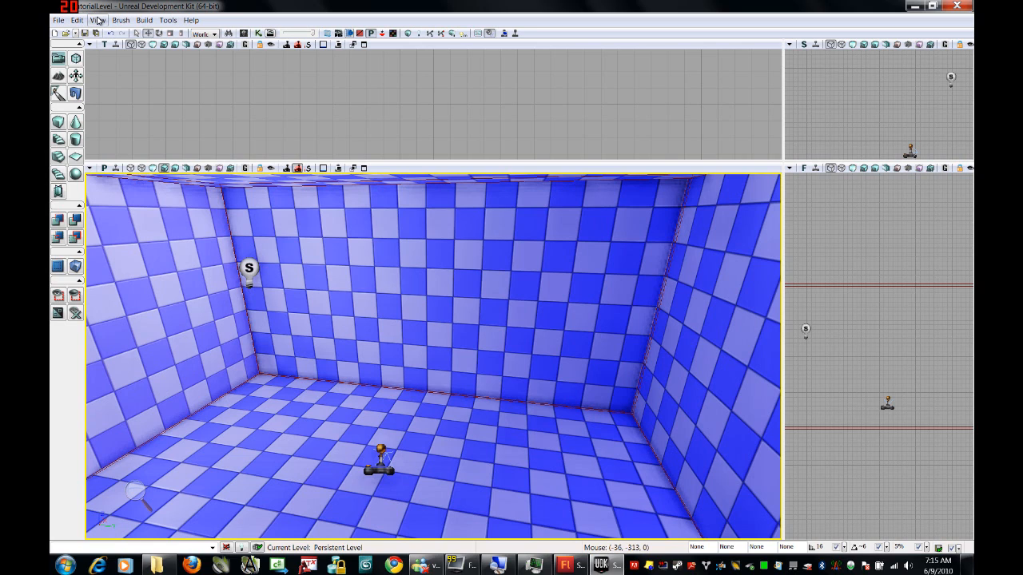
click(59, 20)
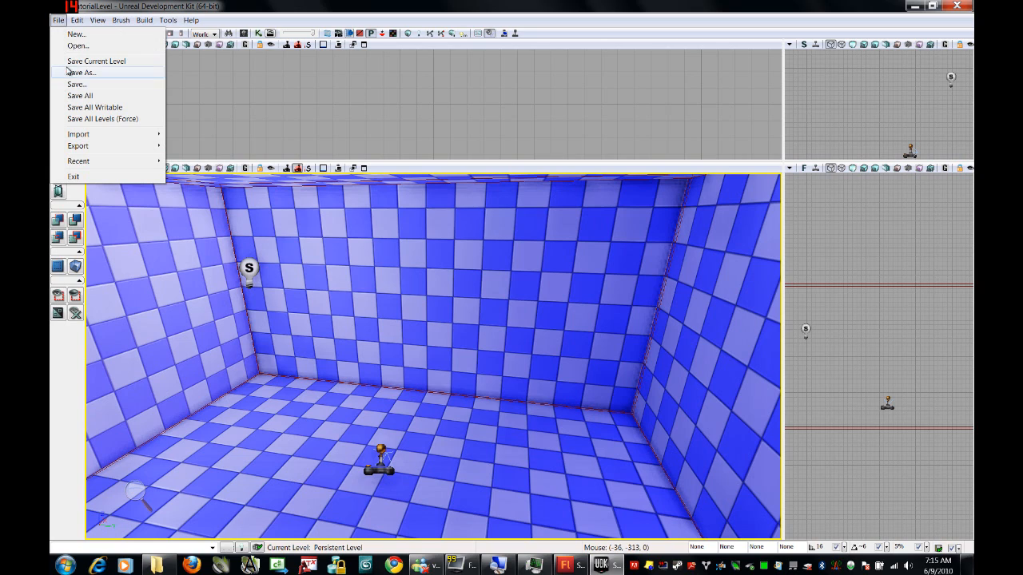
click(74, 97)
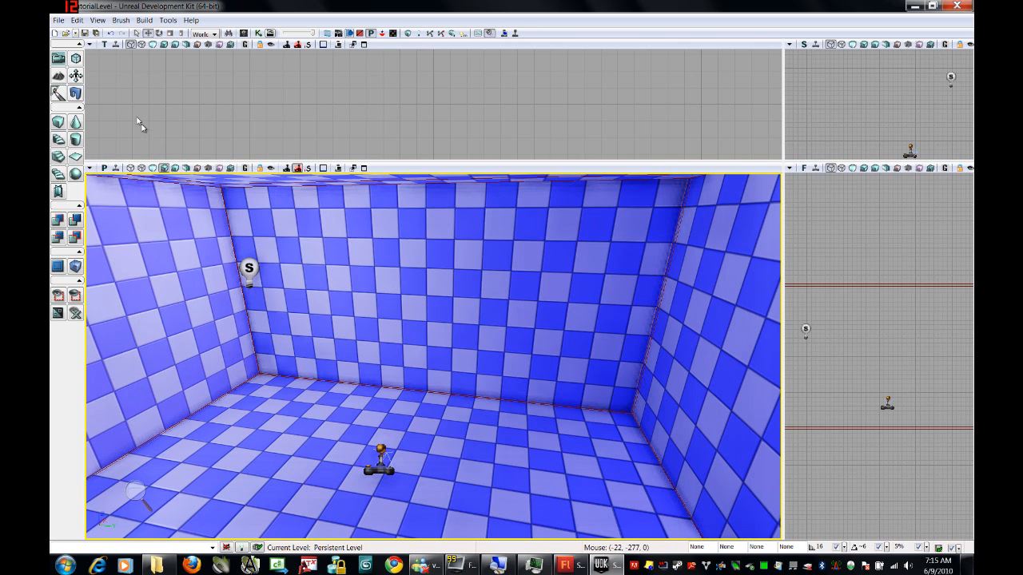
Save a copy of the level in the Maps folder as SF-TutorialMenu.udk.
click(60, 20)
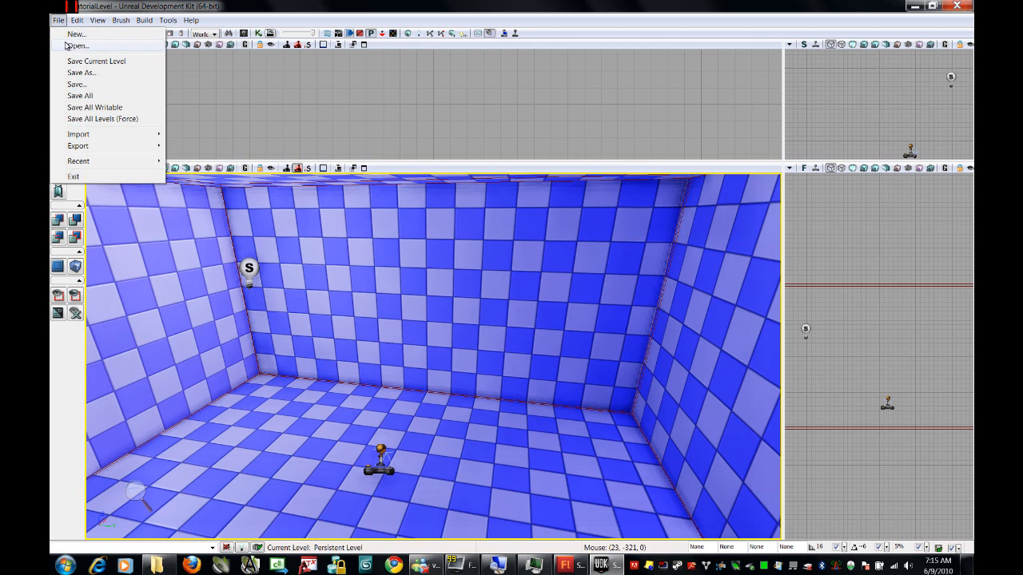
click(76, 74)
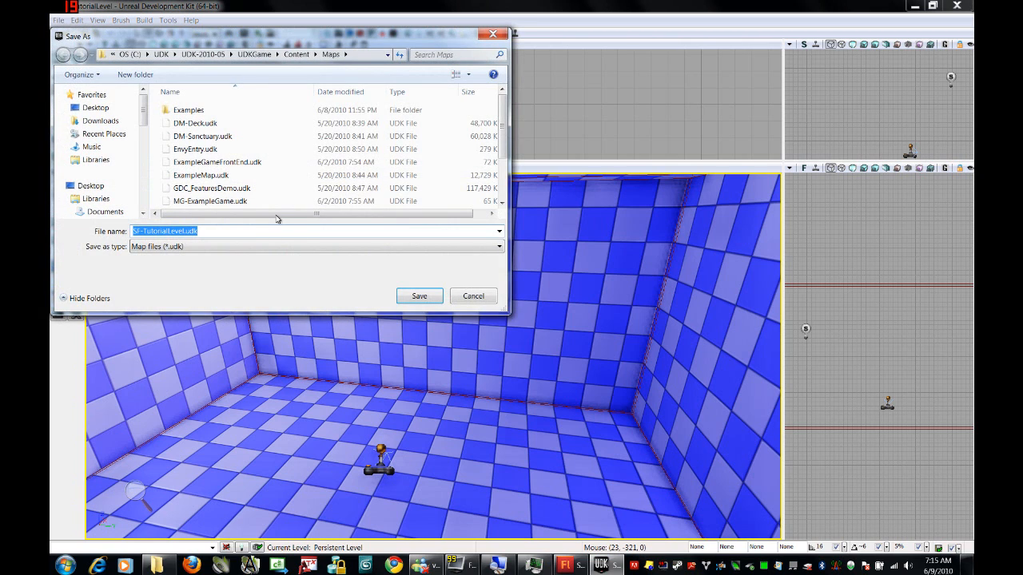
click(187, 231)
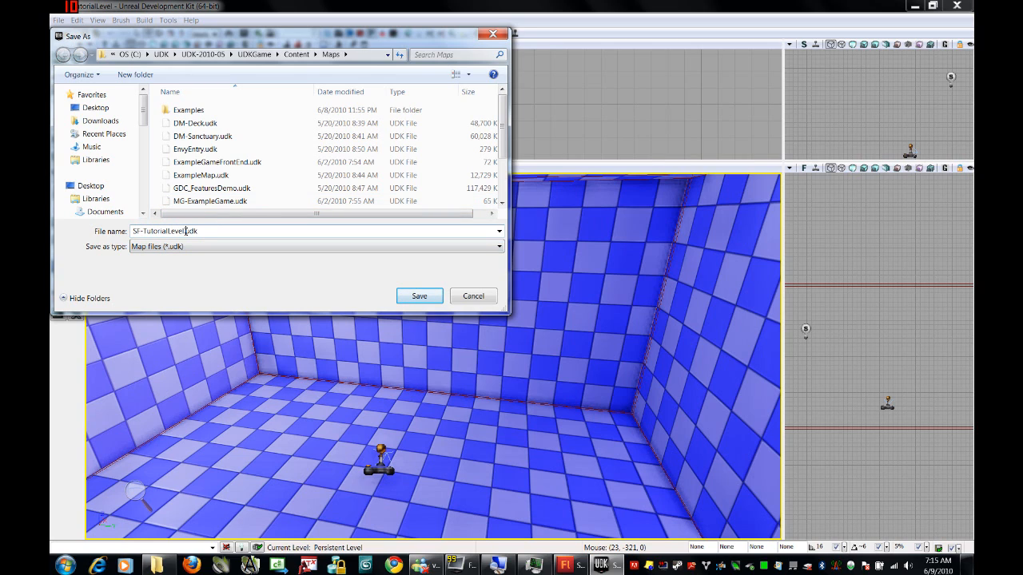
key(BackSpace)
key(BackSpace)
key(BackSpace)
key(BackSpace)
text(Menu)
click(405, 302)
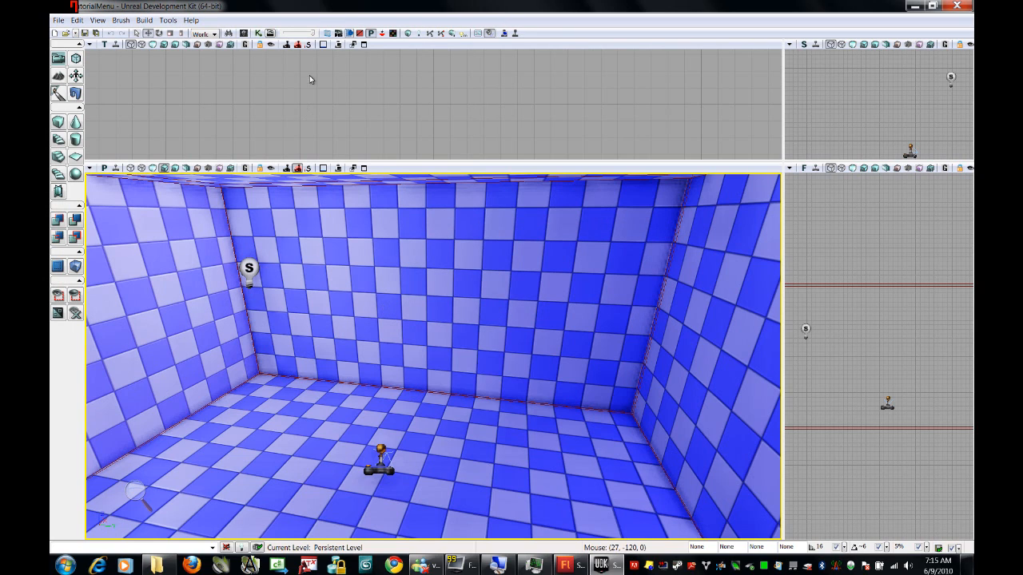
Import SF-TutorialFlash.swf through the Content Browser from Documents > Assignments > TGP2 > Research paper > SFTutorial_assets.
click(244, 34)
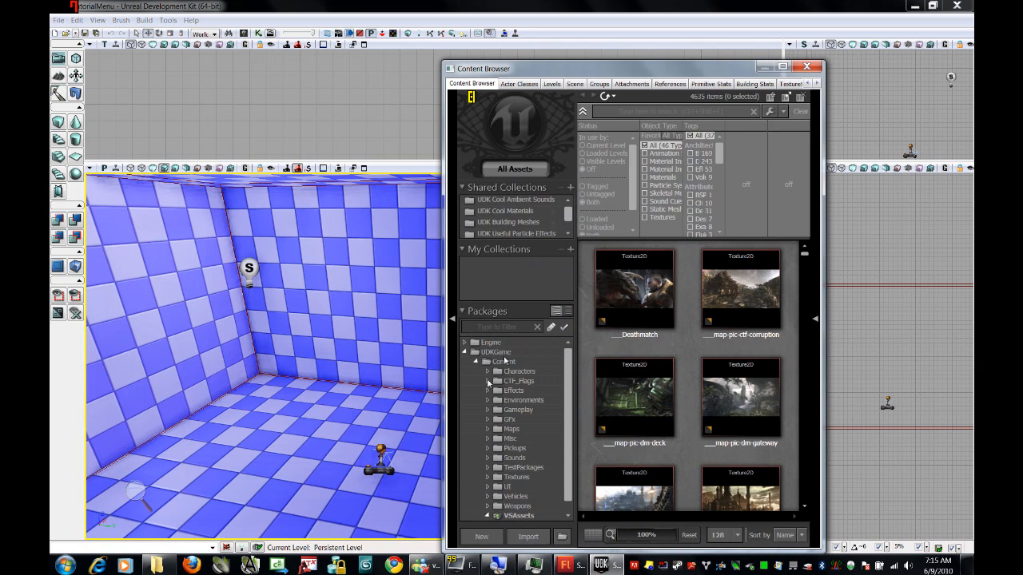
click(523, 542)
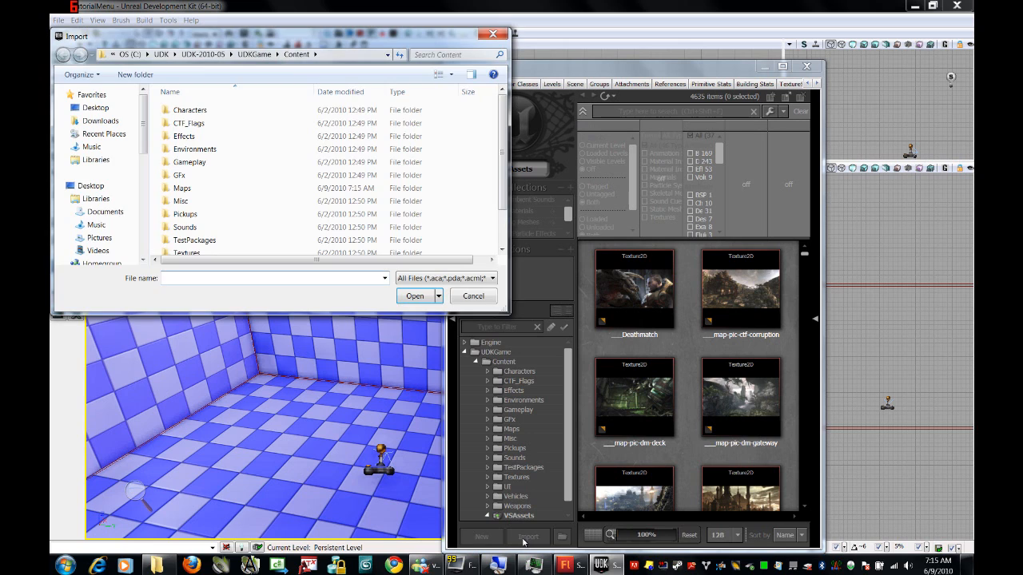
click(104, 213)
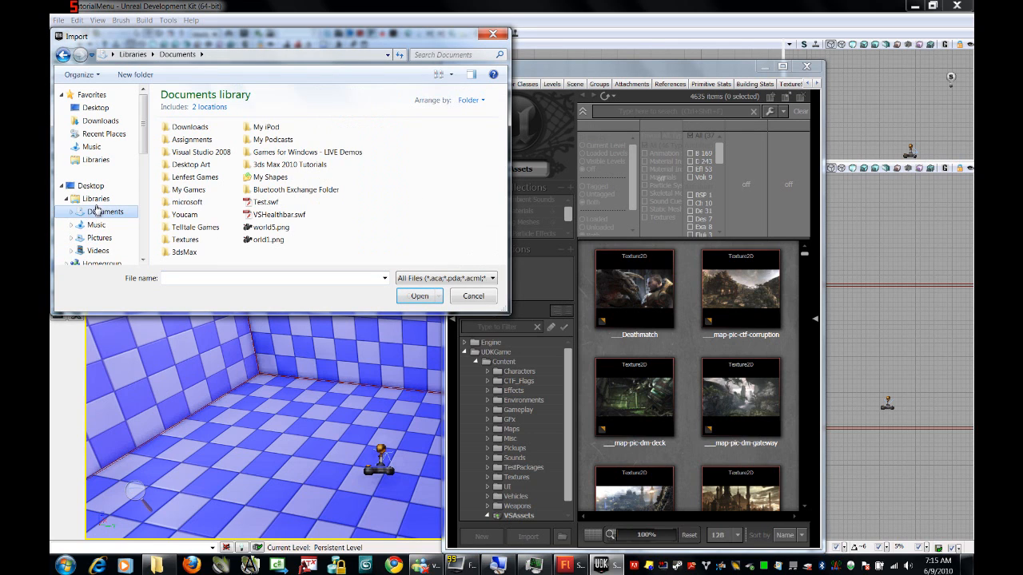
double_click(196, 140)
double_click(183, 178)
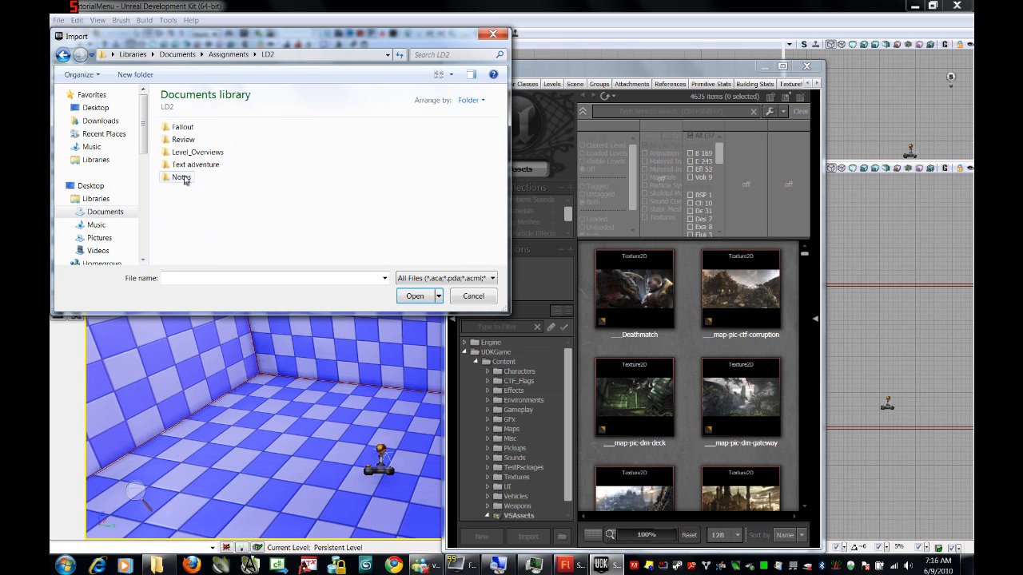
click(229, 54)
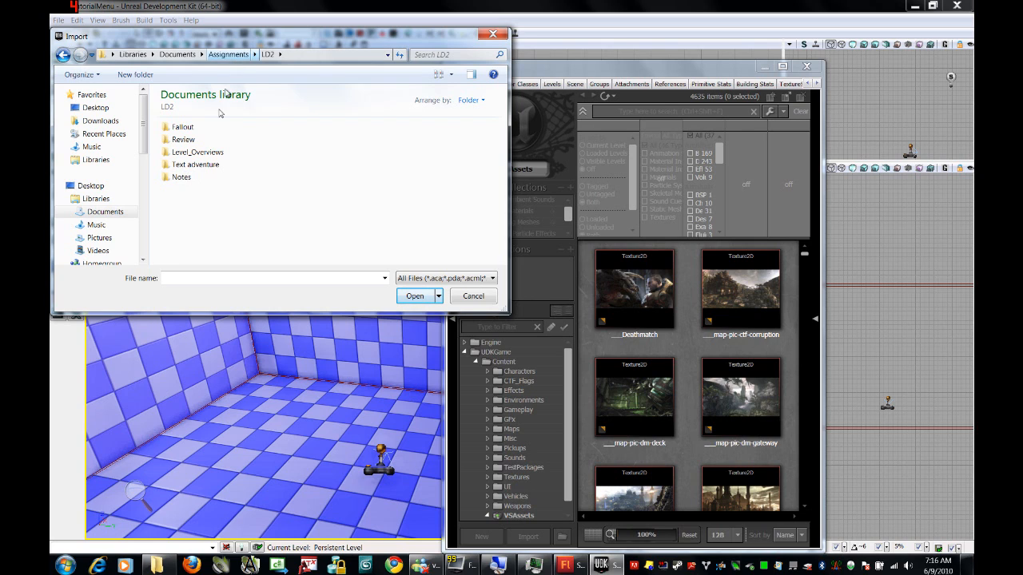
double_click(181, 165)
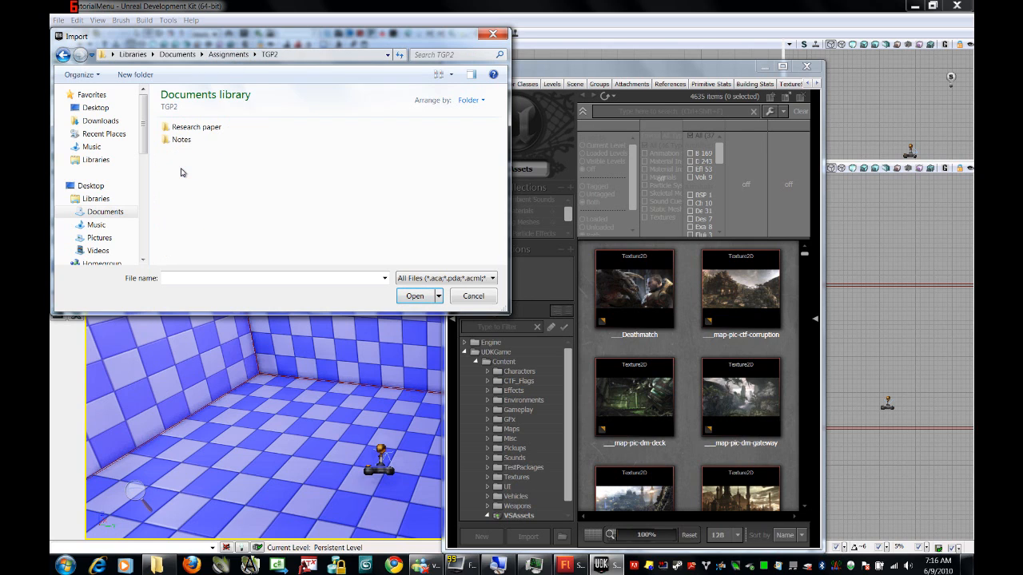
double_click(188, 130)
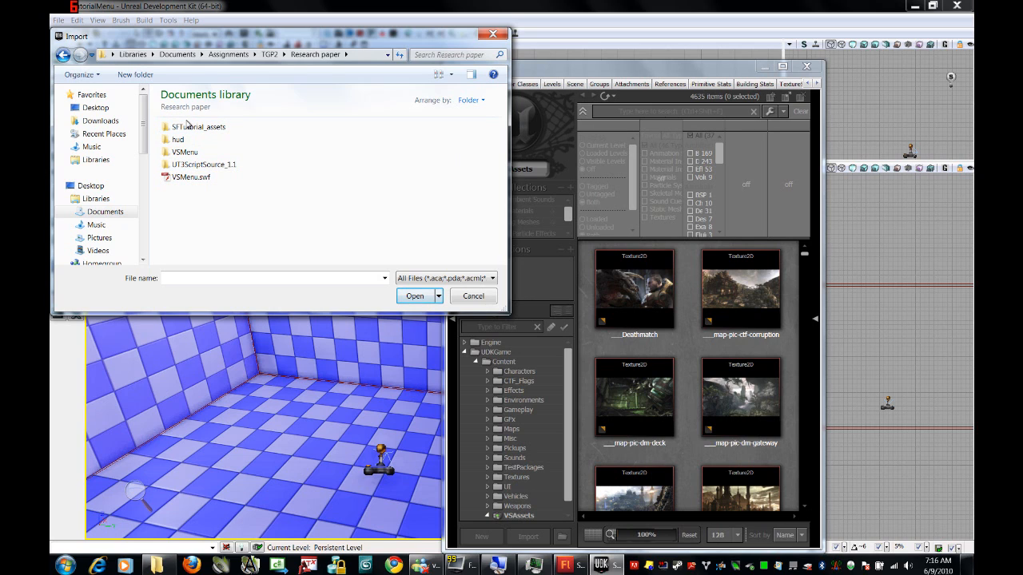
double_click(189, 128)
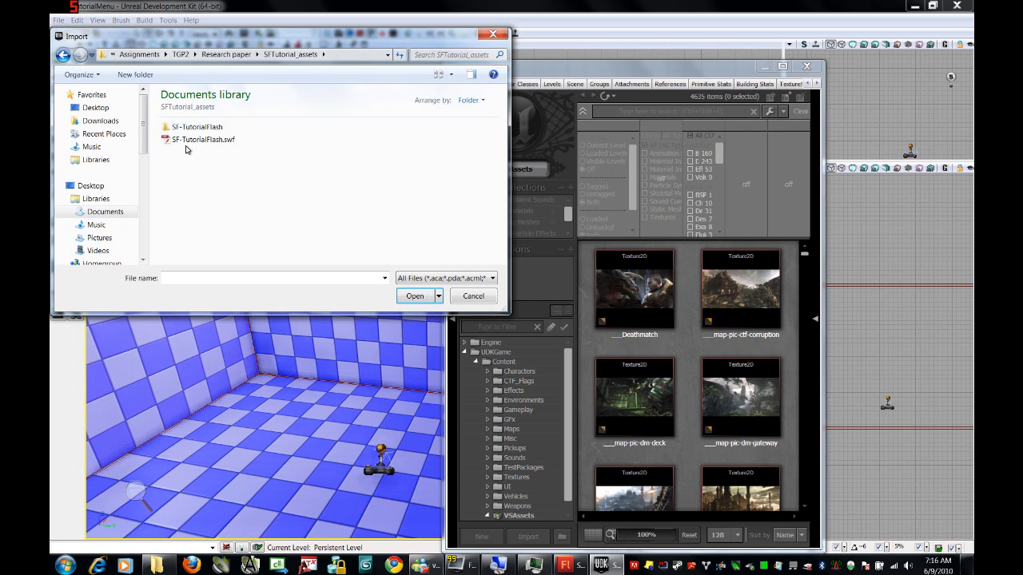
click(187, 143)
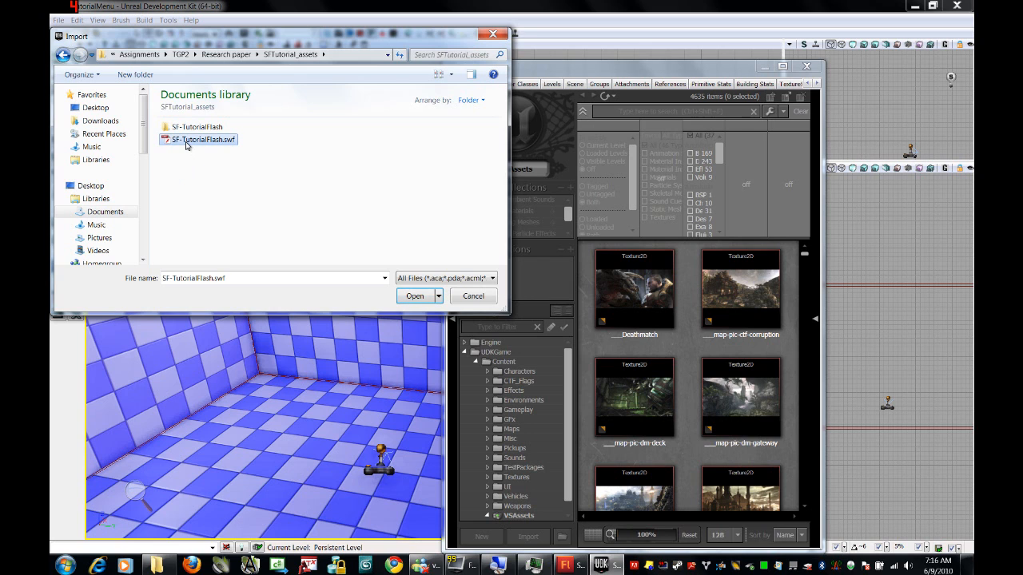
click(411, 296)
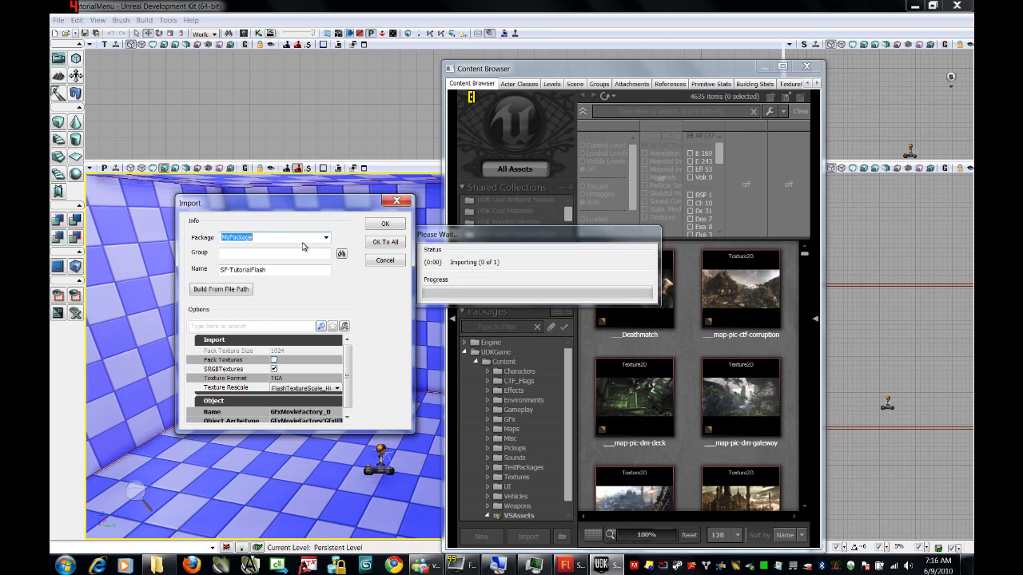
Set the import's package to SFPackage, group to UI and name to SFMenu, and complete the import.
key(BackSpace)
click(278, 252)
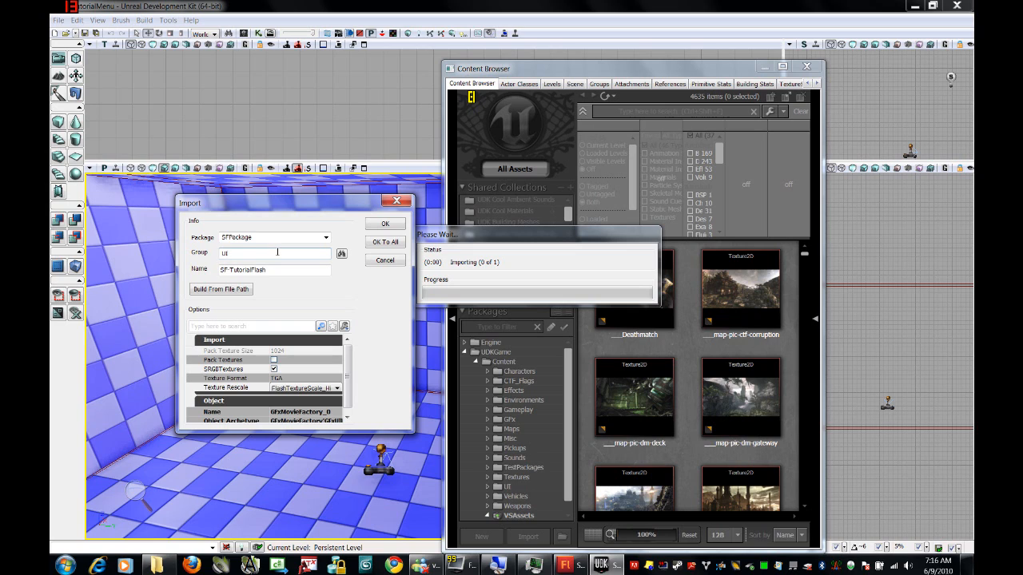
drag(265, 270, 216, 269)
text(SF)
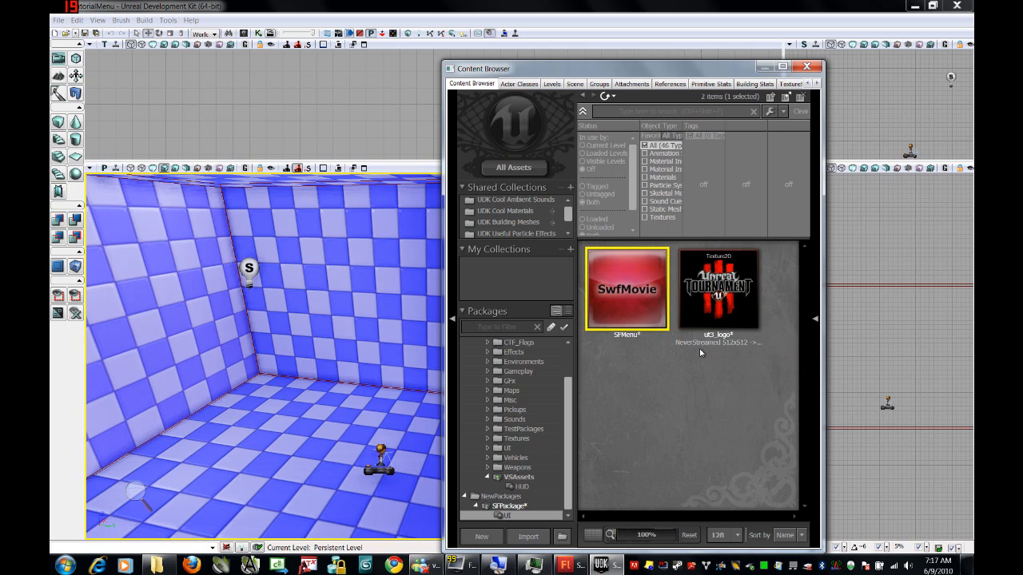
Save the new SFPackage package as SFPackage.upk in the UDKGame Content folder.
click(509, 506)
right_click(524, 506)
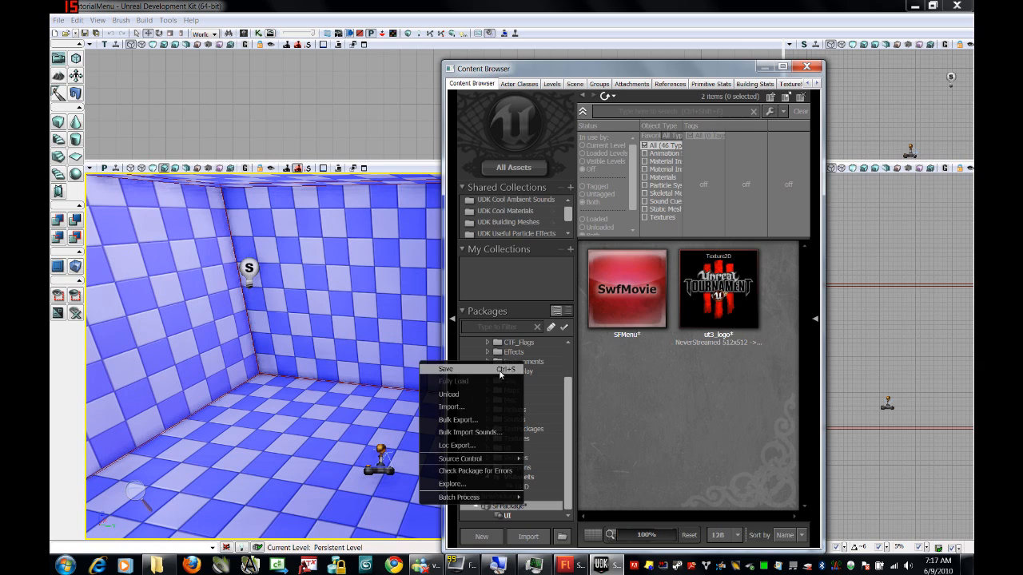
click(500, 370)
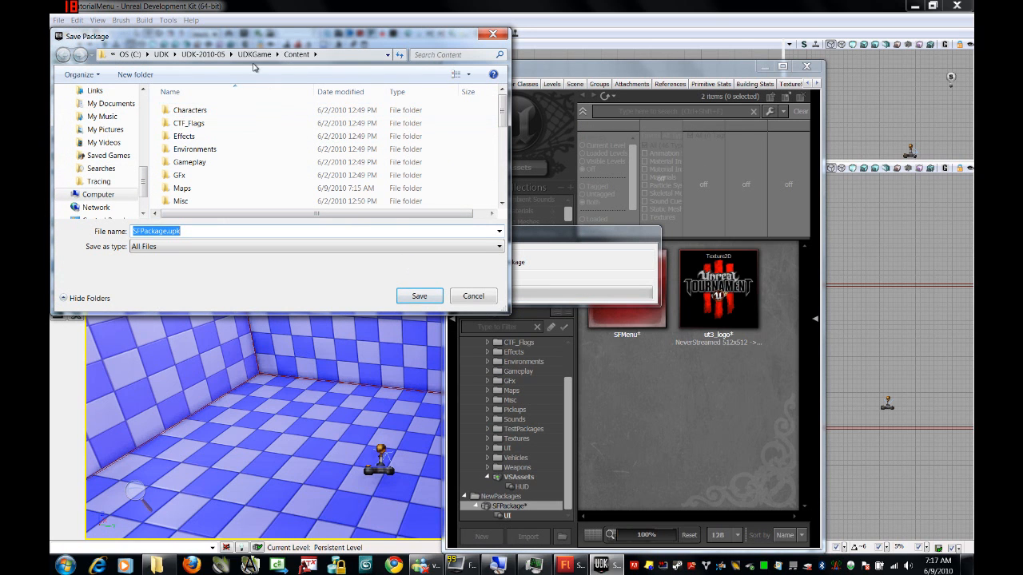
click(417, 297)
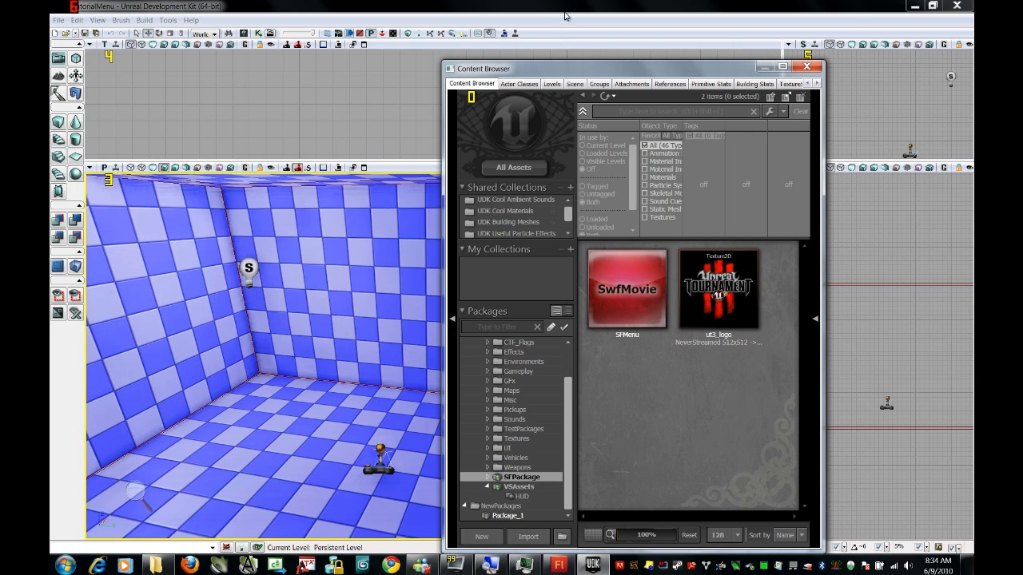
Select the SFMenu movie in the Content Browser, then open Kismet and add a Level Loaded event.
drag(558, 74, 561, 43)
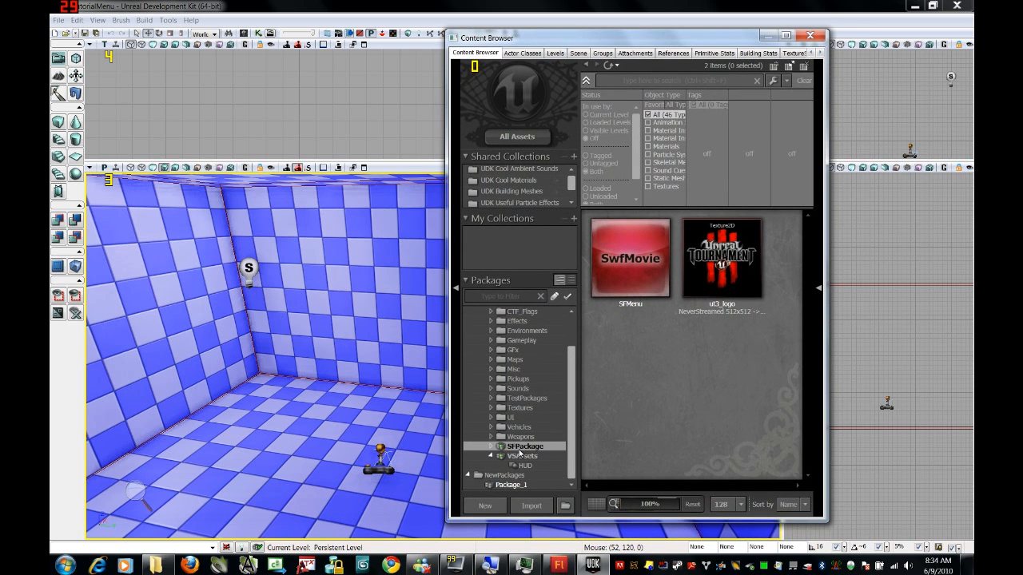
click(613, 284)
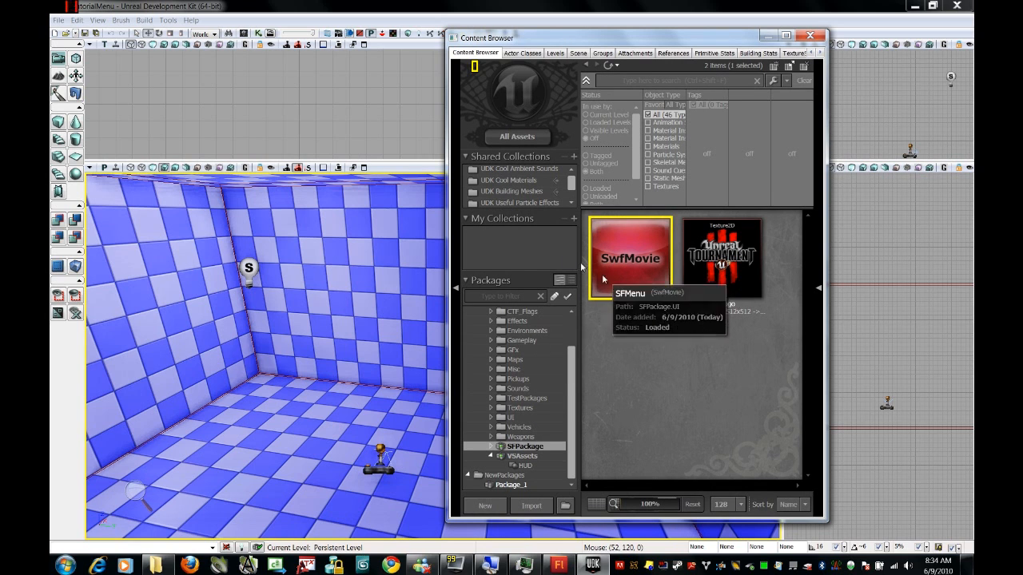
click(262, 34)
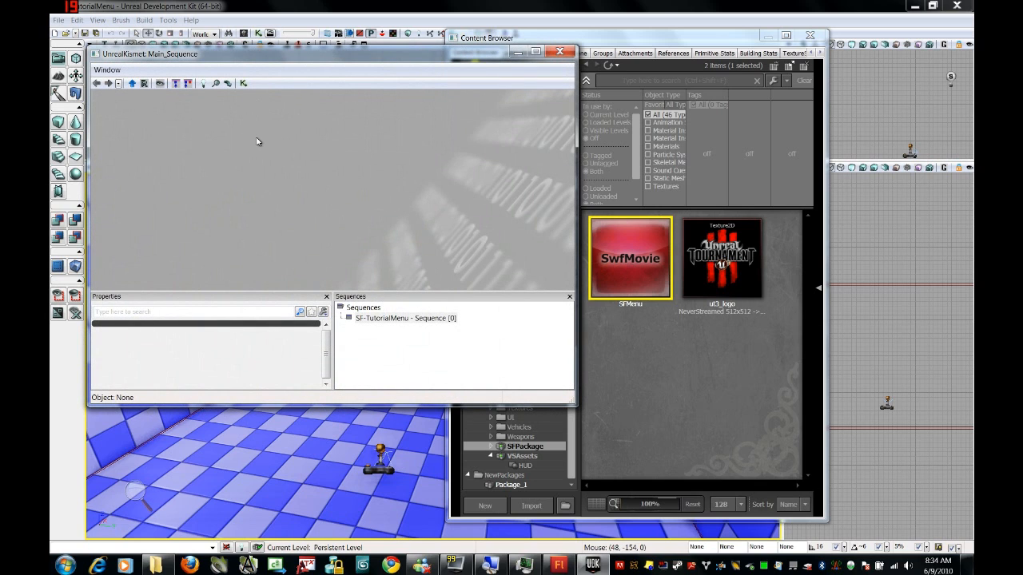
right_click(257, 126)
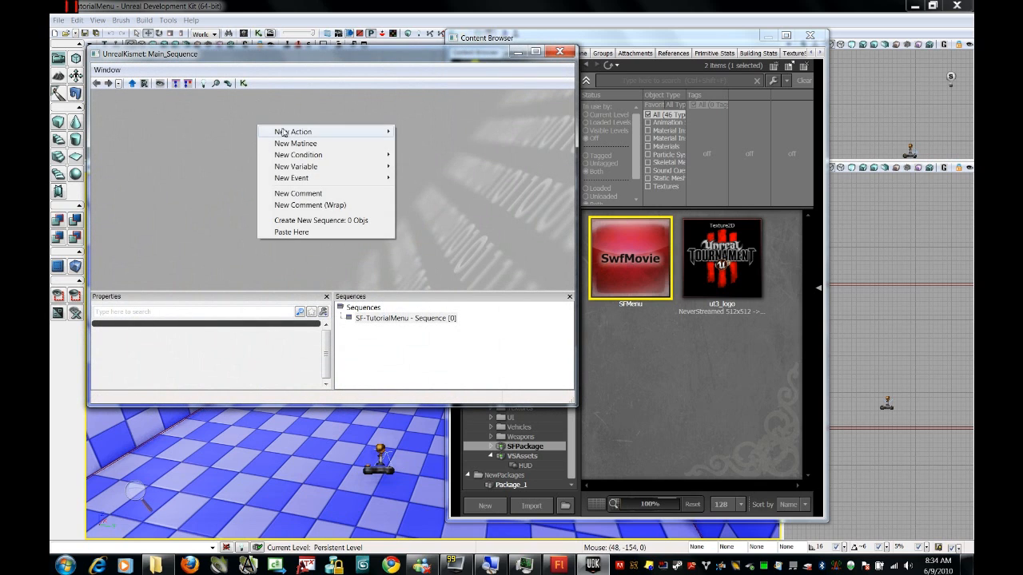
mouse_move(286, 177)
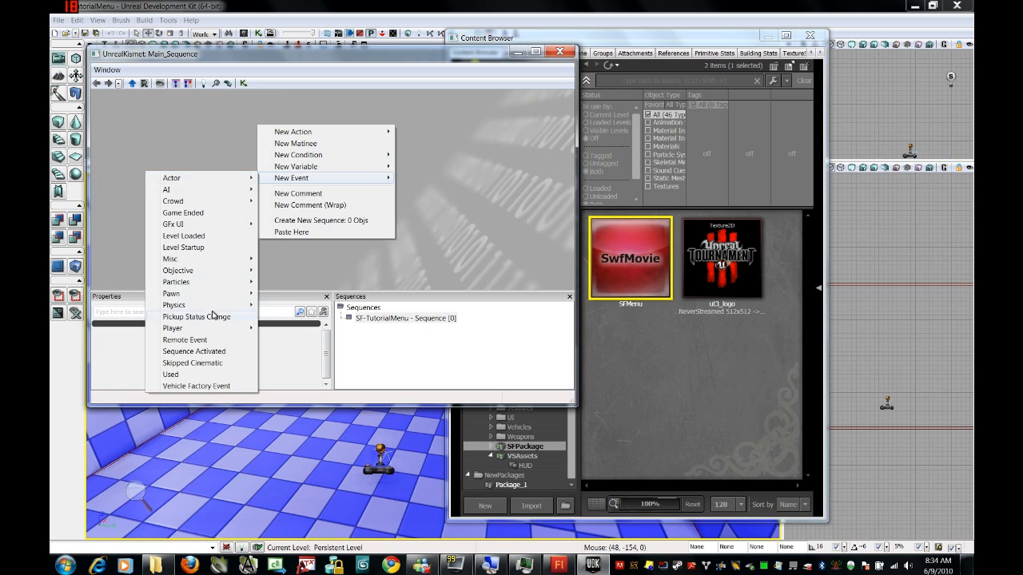
click(185, 235)
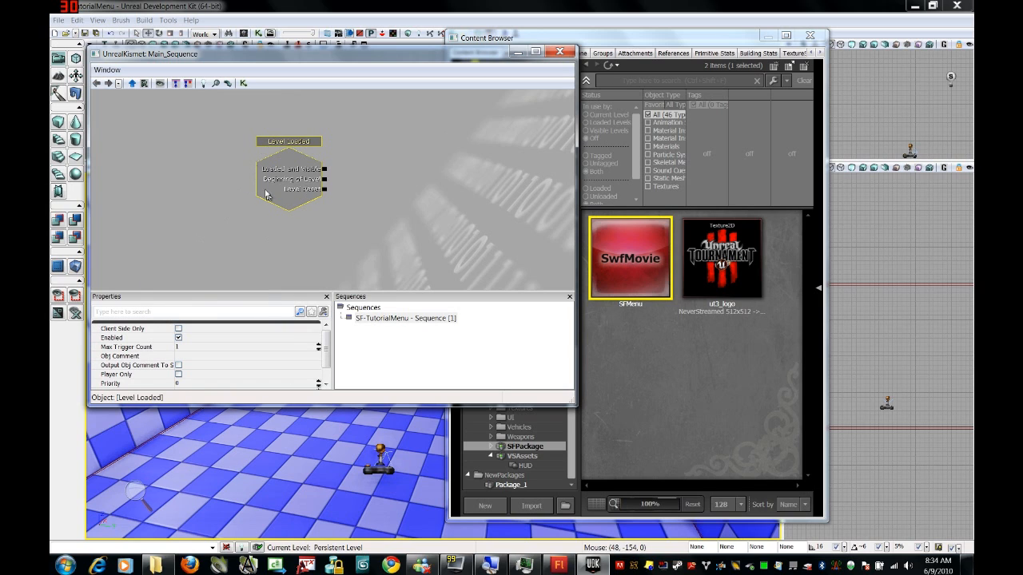
click(275, 219)
Add an Open GFx Movie action beside the Level Loaded event and assign the selected SFMenu asset as its Movie.
right_click(399, 204)
mouse_move(426, 199)
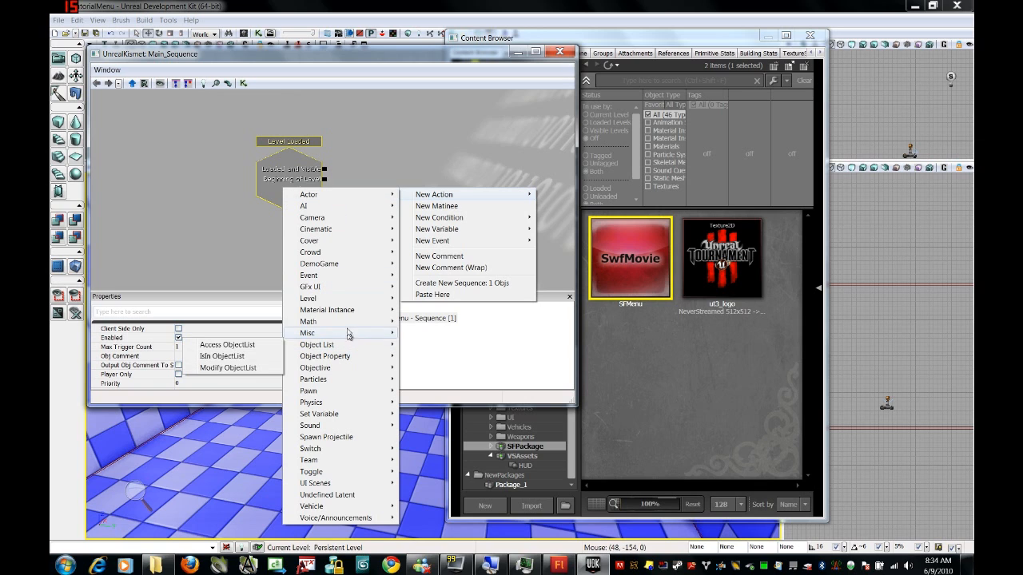
mouse_move(344, 287)
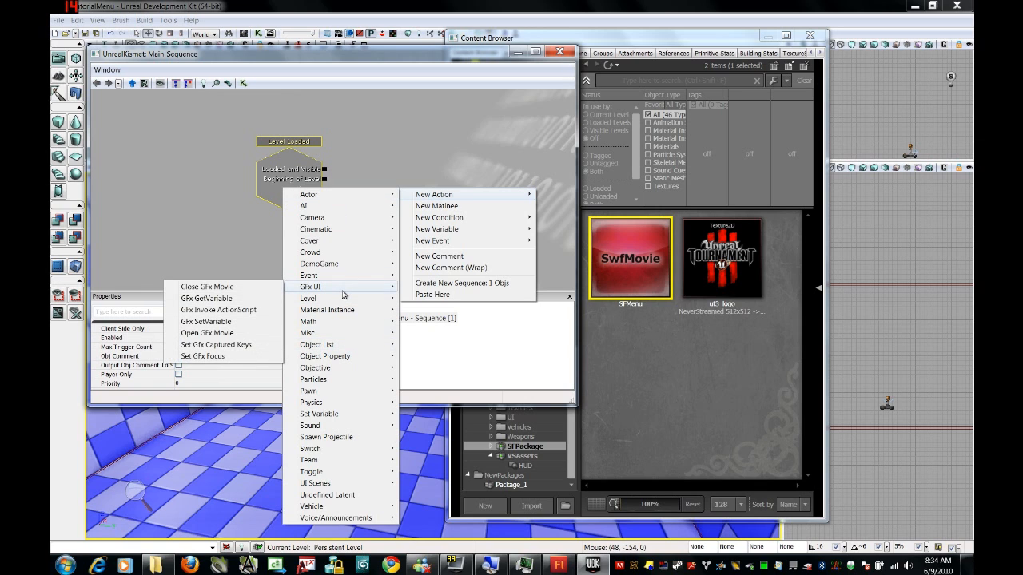
click(227, 334)
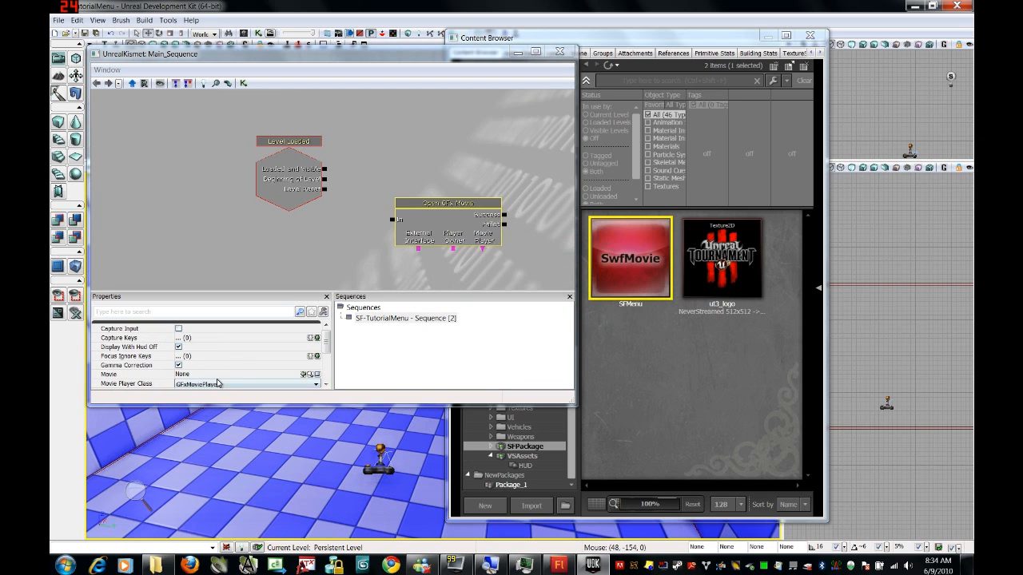
click(304, 375)
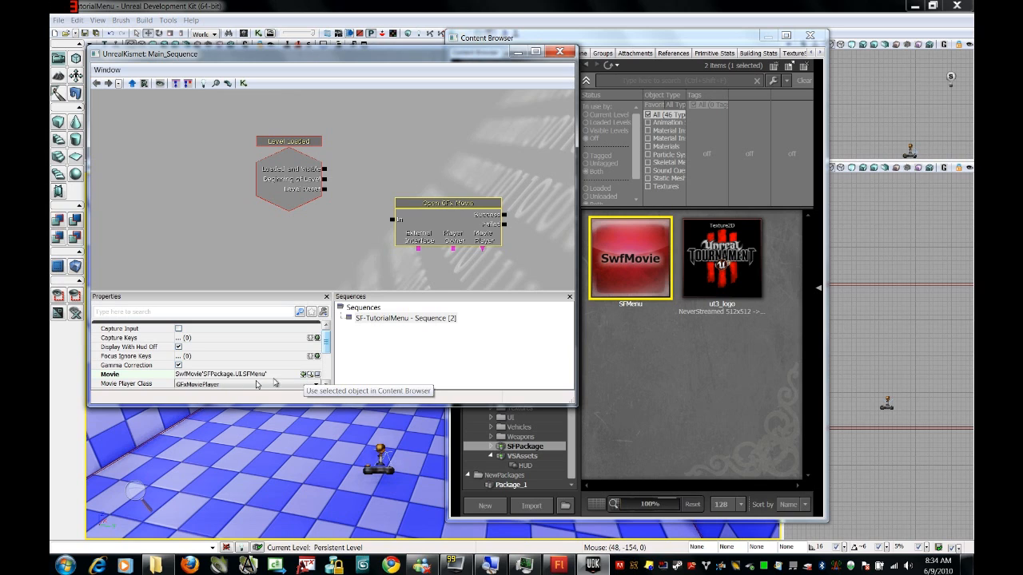
Disable Gamma Correction and enable Take Focus on the Open GFx Movie action.
click(180, 366)
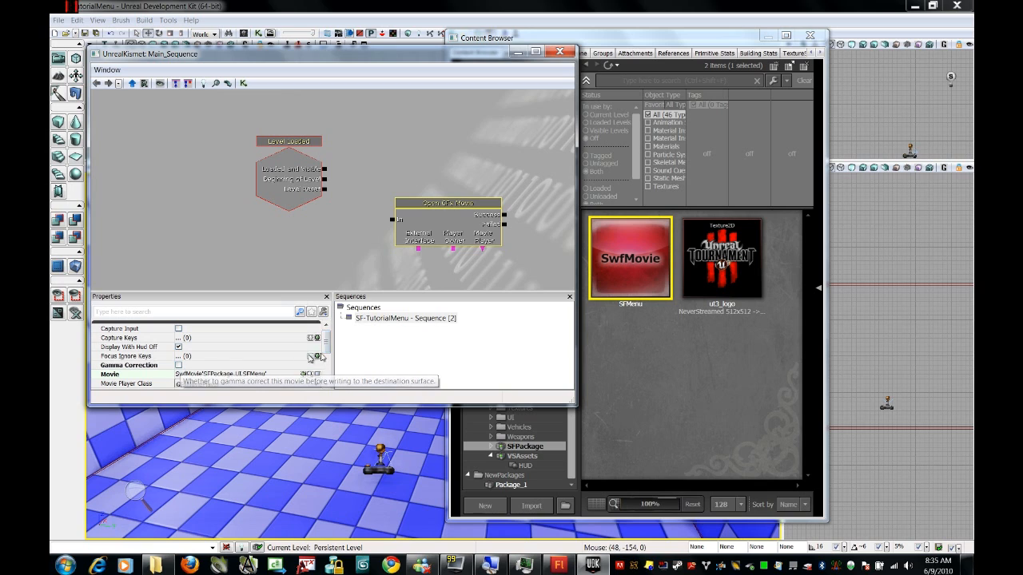
drag(326, 352, 327, 382)
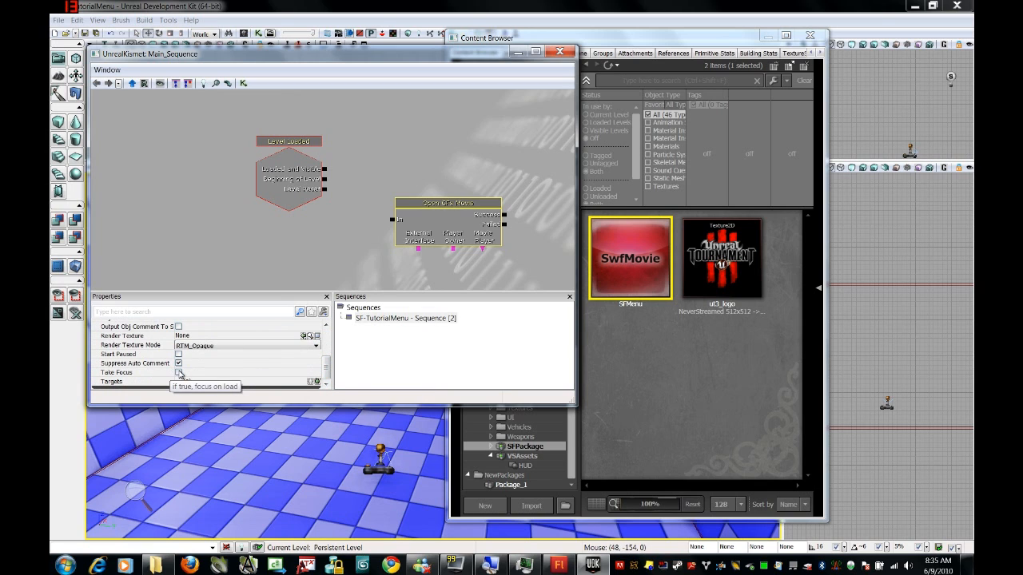
click(179, 373)
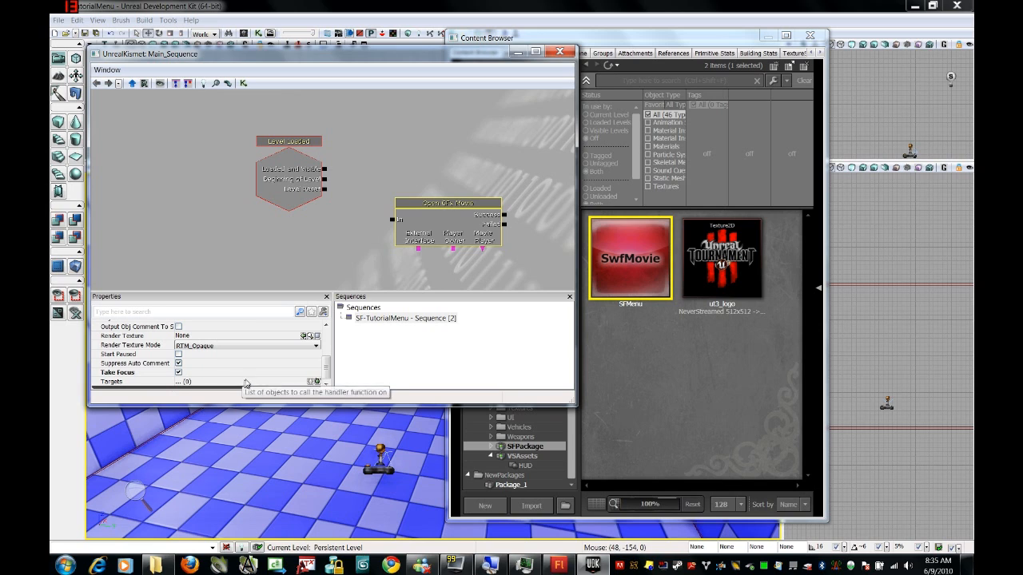
Connect the Level Loaded event's Loaded and Visible output to Open GFx Movie's In, and move the movie node up closer to level with the event.
drag(324, 169, 392, 219)
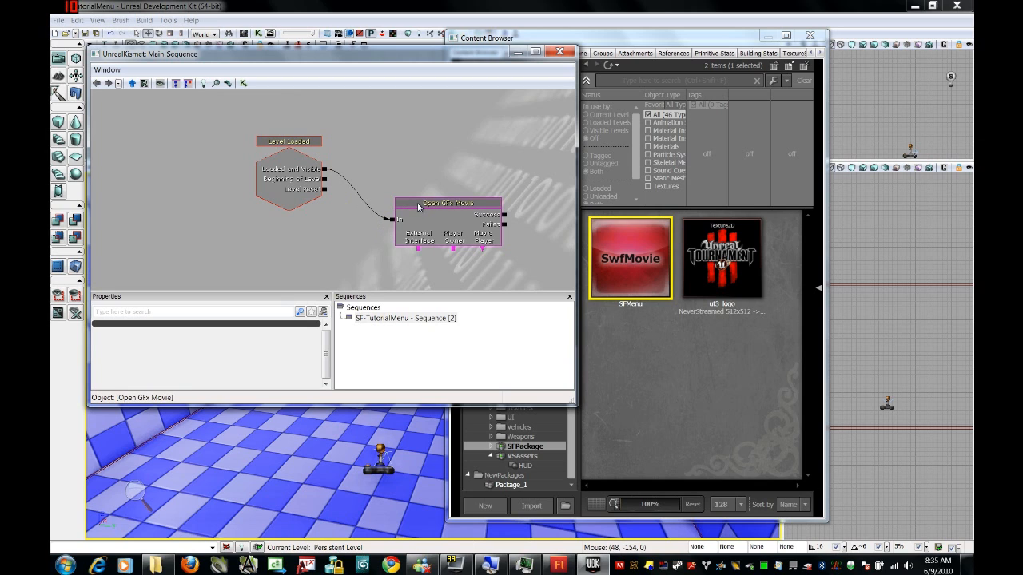
drag(415, 191, 372, 184)
click(393, 193)
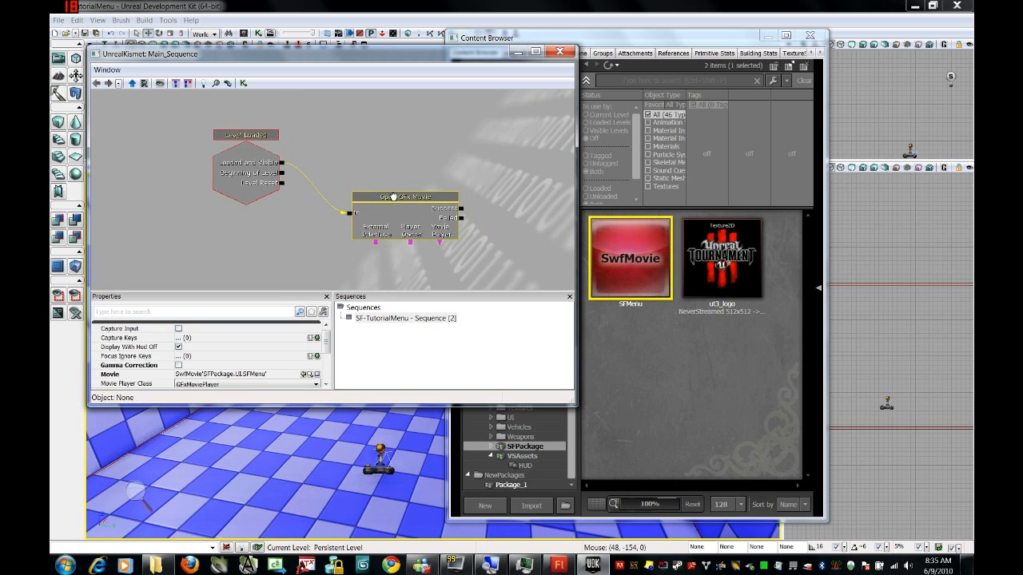
ctrl+drag(391, 197, 383, 149)
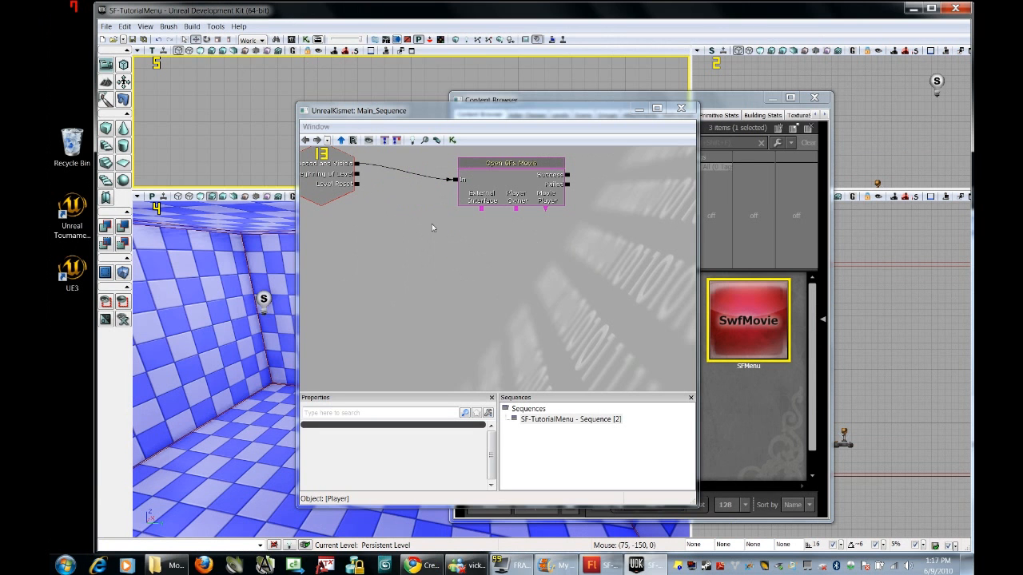
Add a GFx UI FsCommand event in the empty space below the Level Loaded and Open GFx Movie nodes.
drag(431, 224, 466, 308)
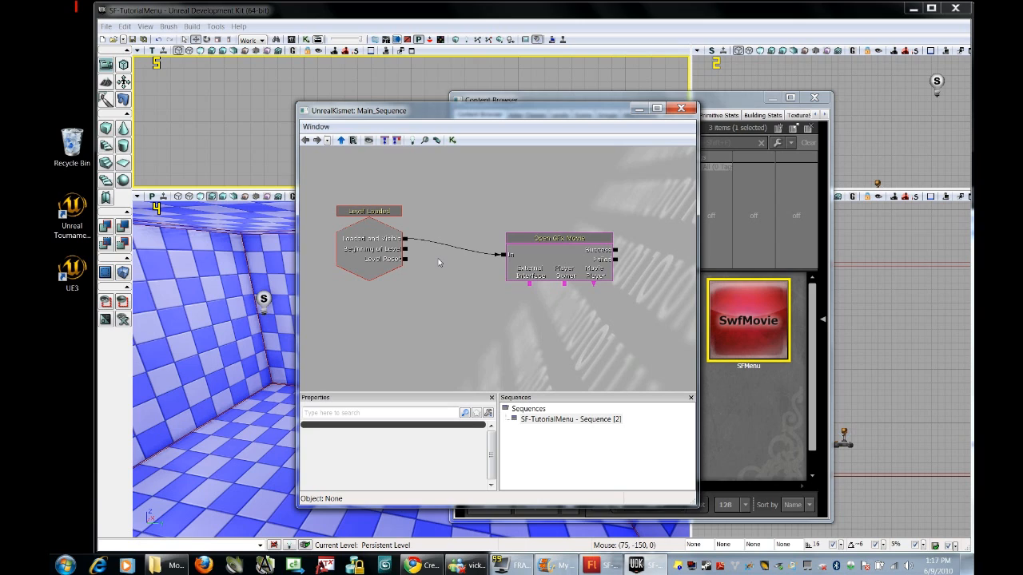
right_click(430, 299)
mouse_move(468, 344)
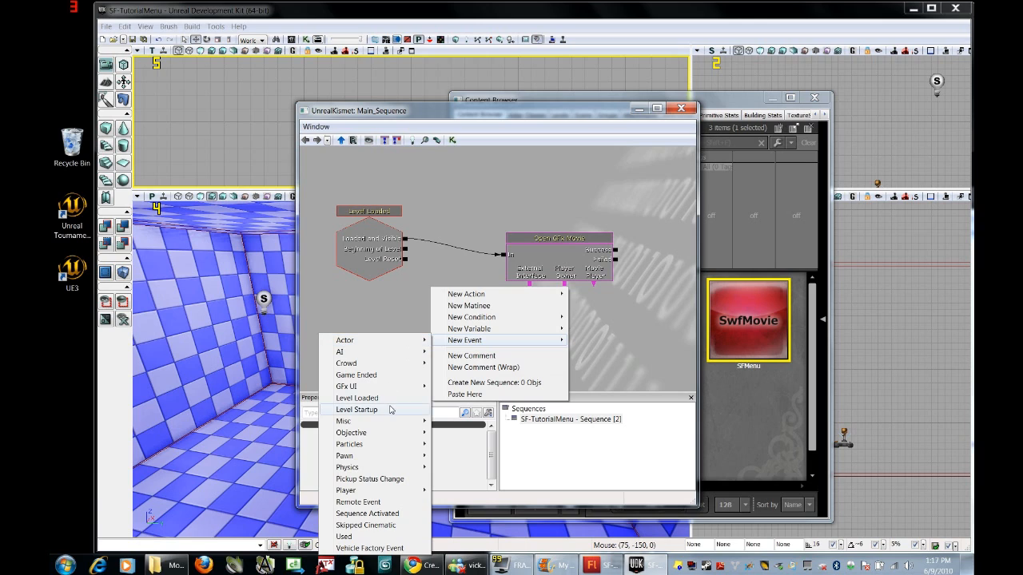
mouse_move(378, 391)
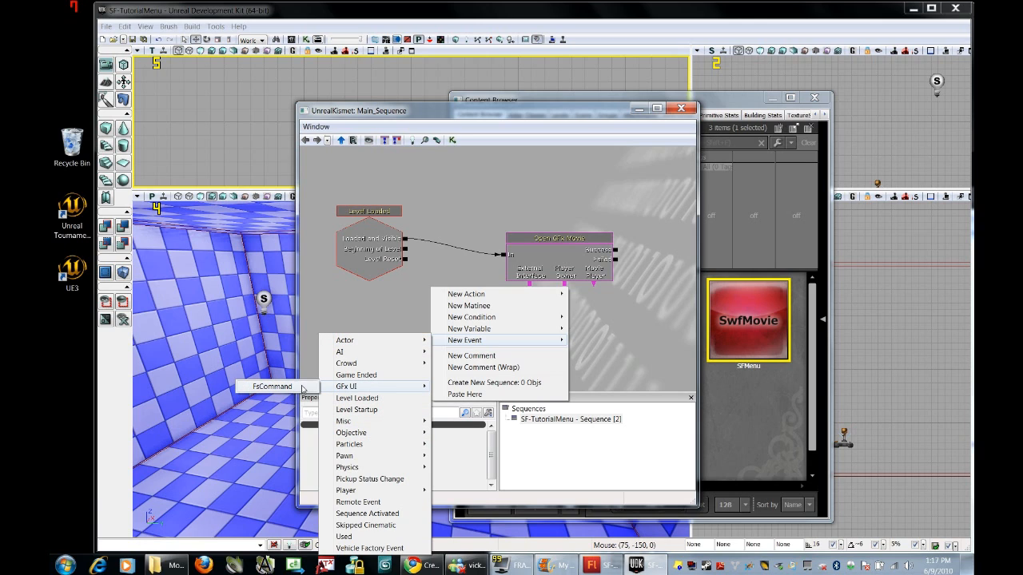
click(275, 386)
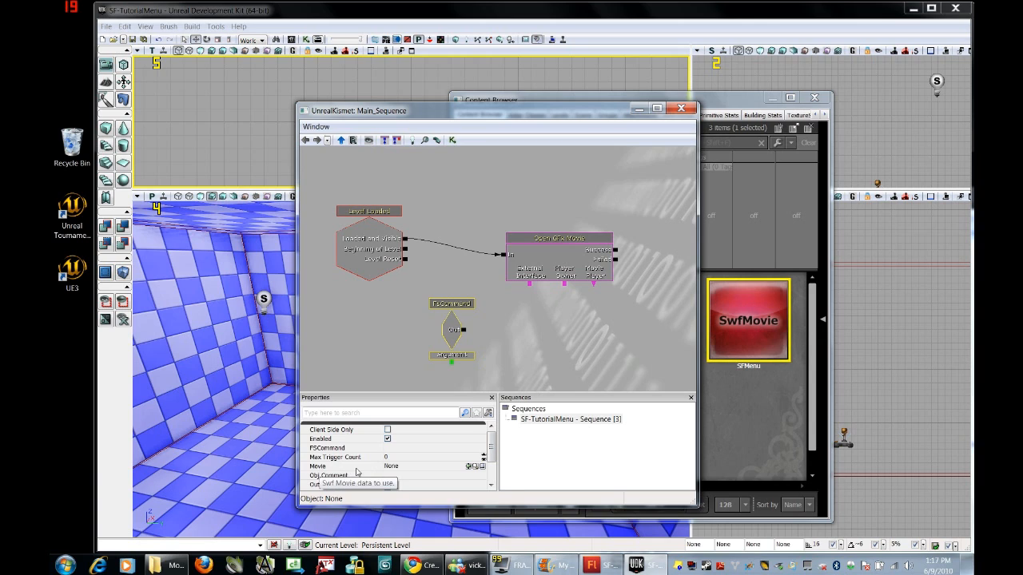
Set the FsCommand event's Movie to the selected SFMenu asset and its FSCommand to openmap.
click(469, 465)
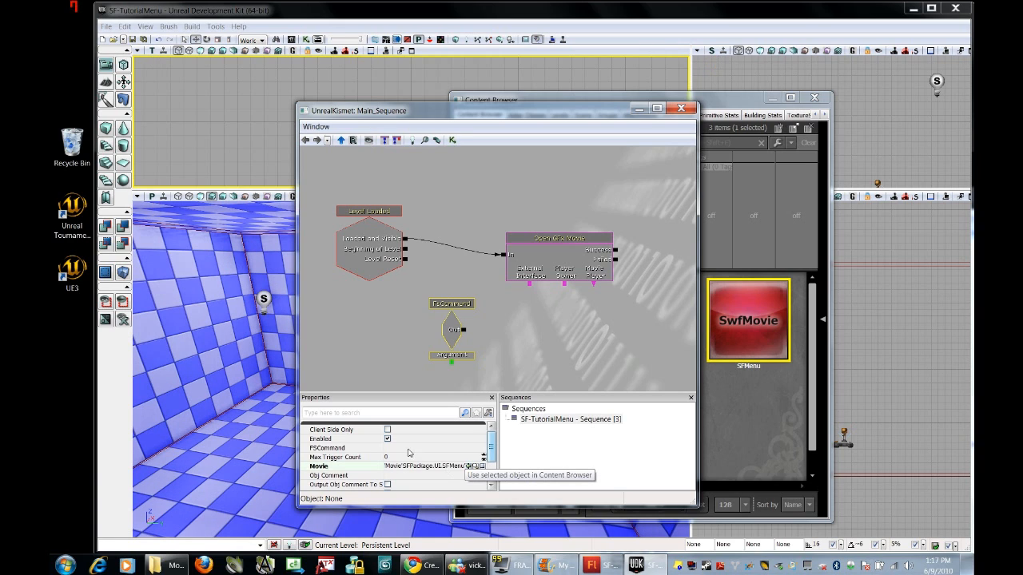
click(409, 450)
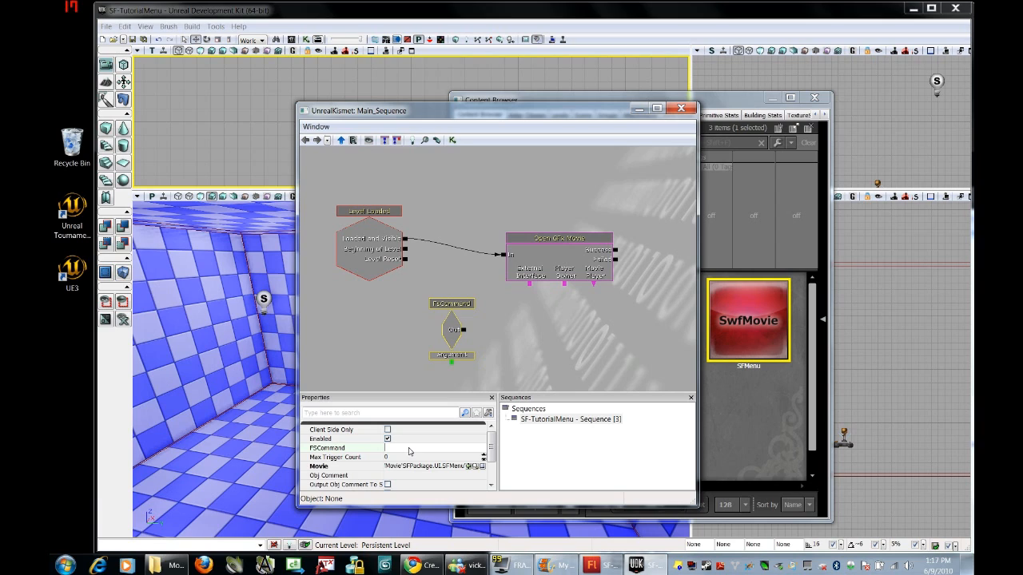
text(openmap)
Add a Console Command action beside the FsCommand event and connect the event's Out to the action's In.
right_click(544, 322)
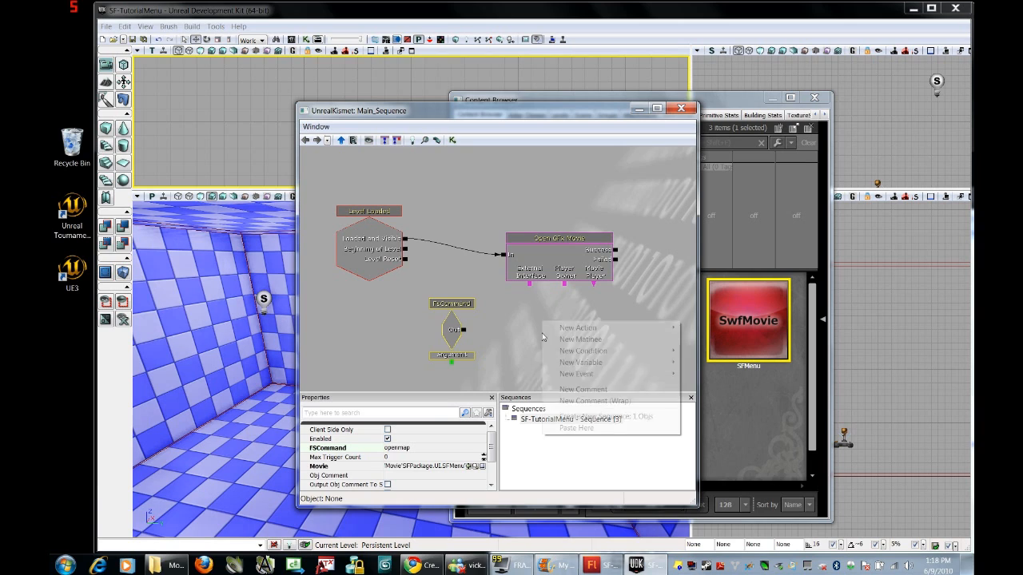
mouse_move(569, 328)
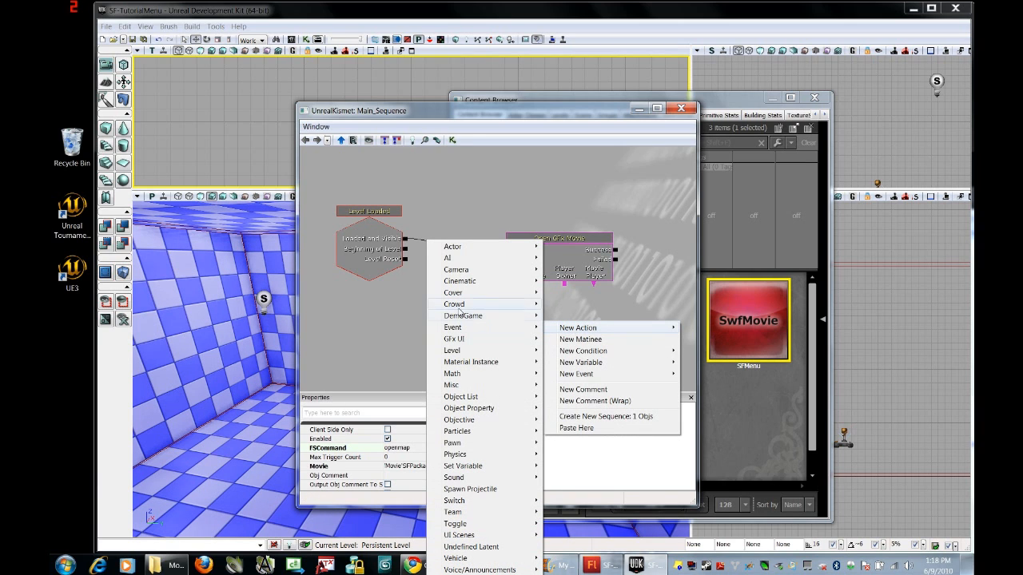
mouse_move(468, 387)
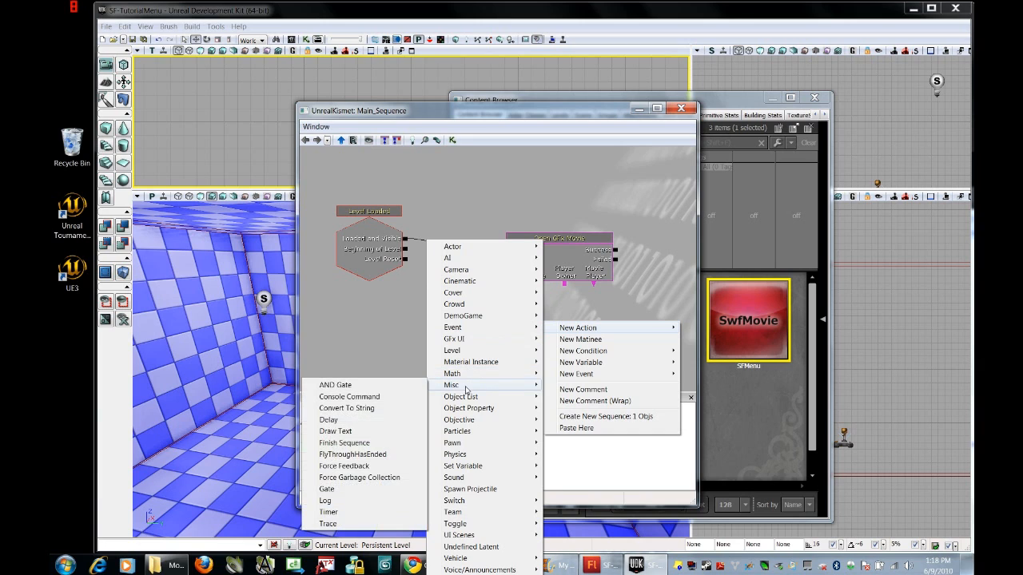
click(355, 395)
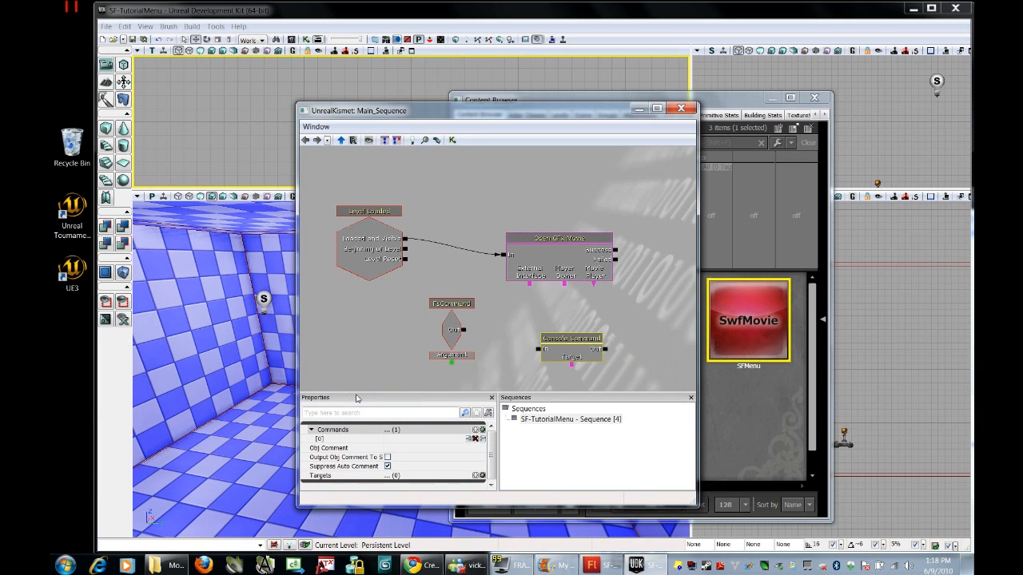
drag(463, 329, 540, 350)
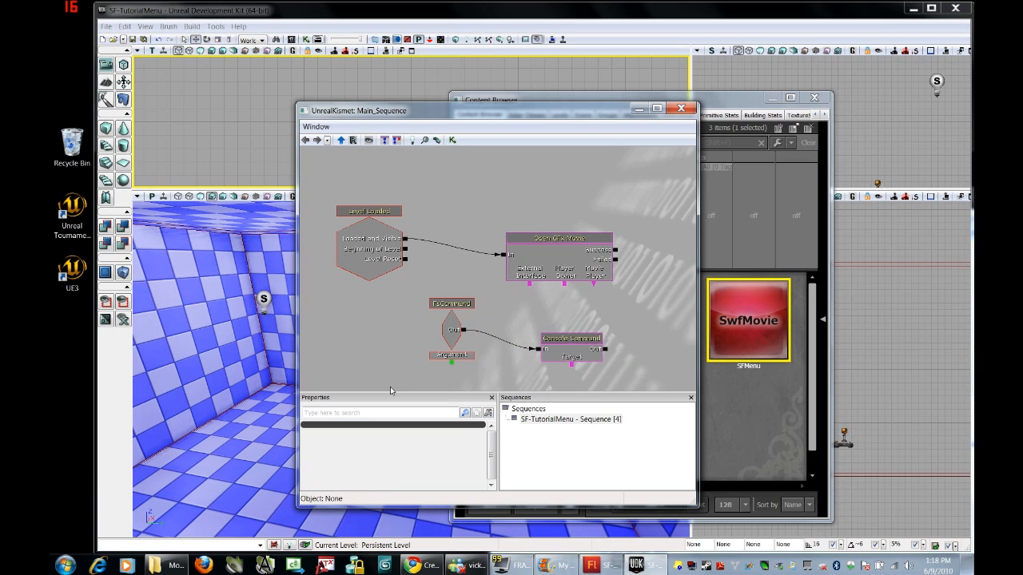
Set the Console Command's first command to "open SF-TutorialLevel".
click(557, 348)
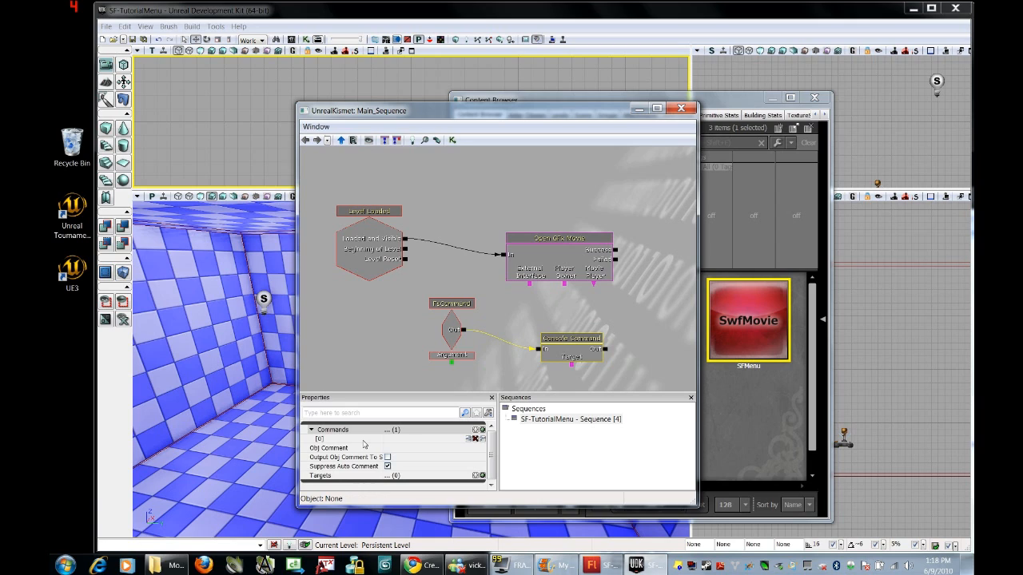
click(411, 441)
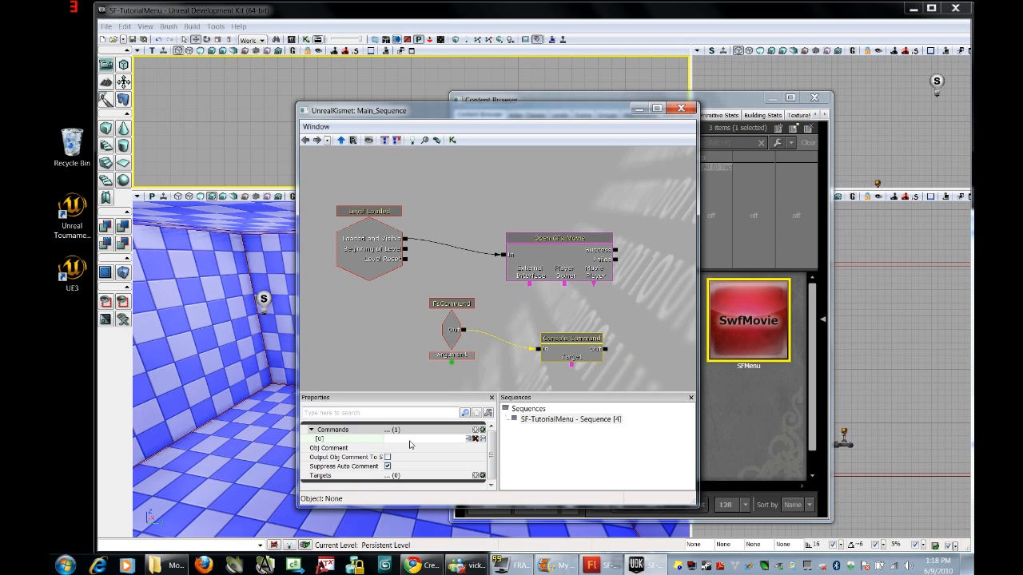
text(open SF-TutorialLevel)
click(620, 334)
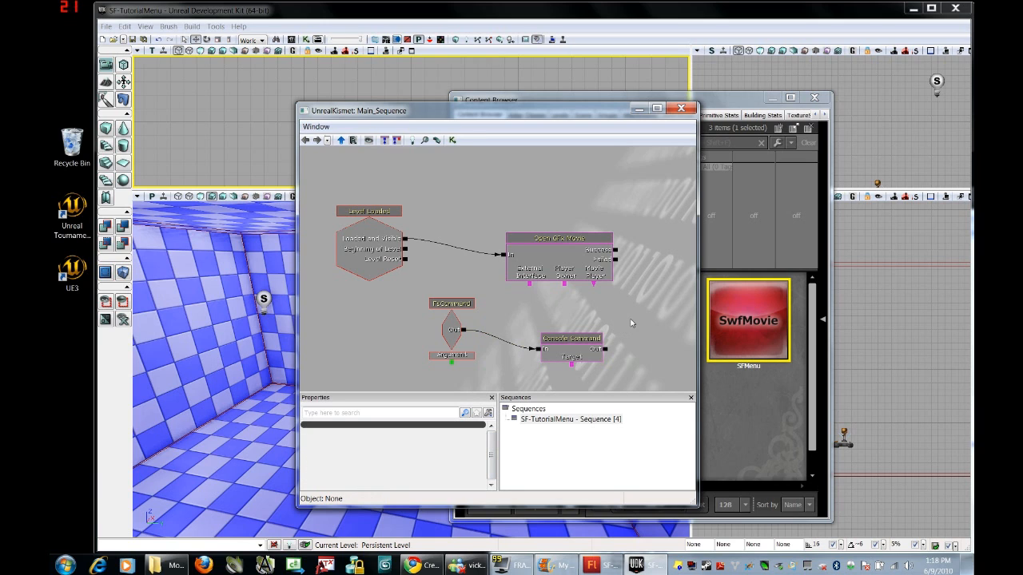
Add a Player variable, turn off its All Players option, and link it to the Console Command's Target.
right_click(631, 310)
mouse_move(668, 349)
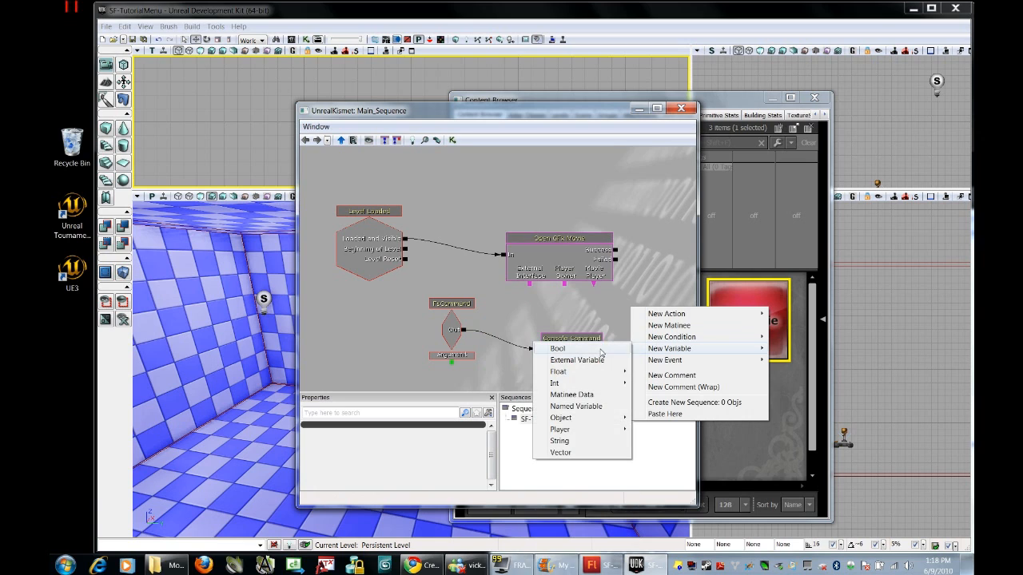
mouse_move(578, 431)
click(497, 430)
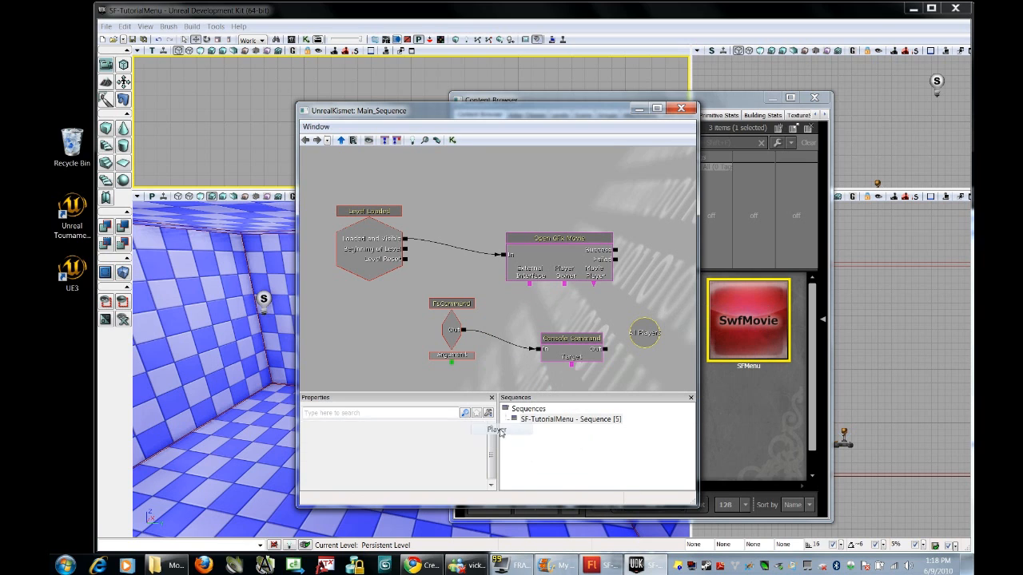
click(387, 431)
ctrl+drag(645, 343, 573, 352)
drag(572, 307, 576, 347)
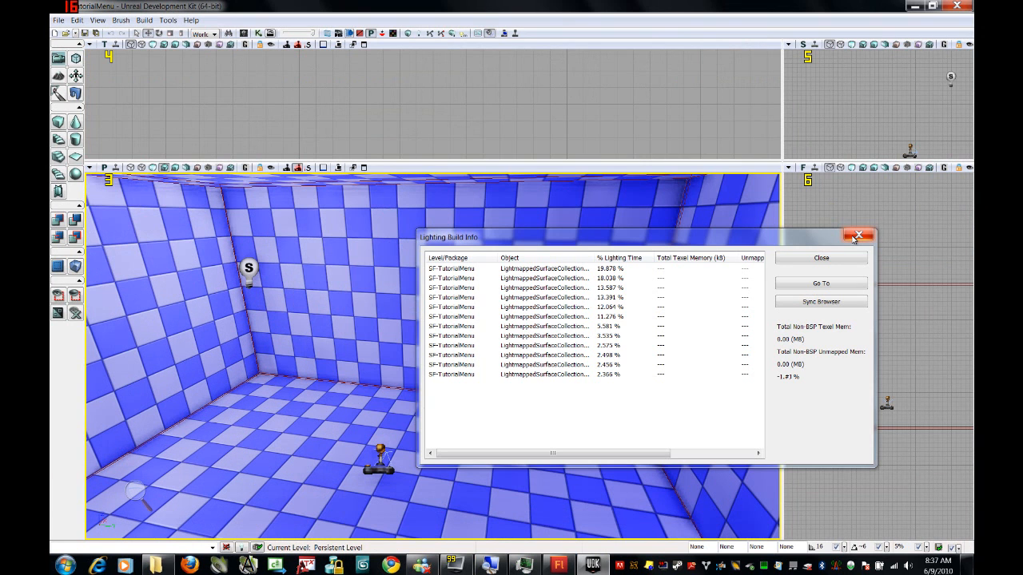
Dismiss the Lighting Build Info report and start the level on PC to try the menu's PLAY button.
click(856, 237)
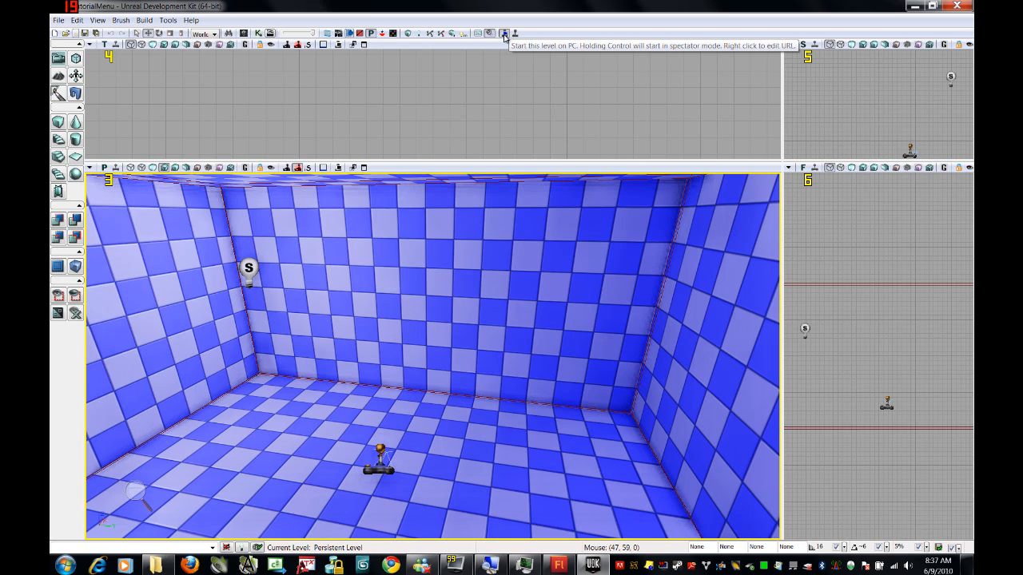
click(504, 35)
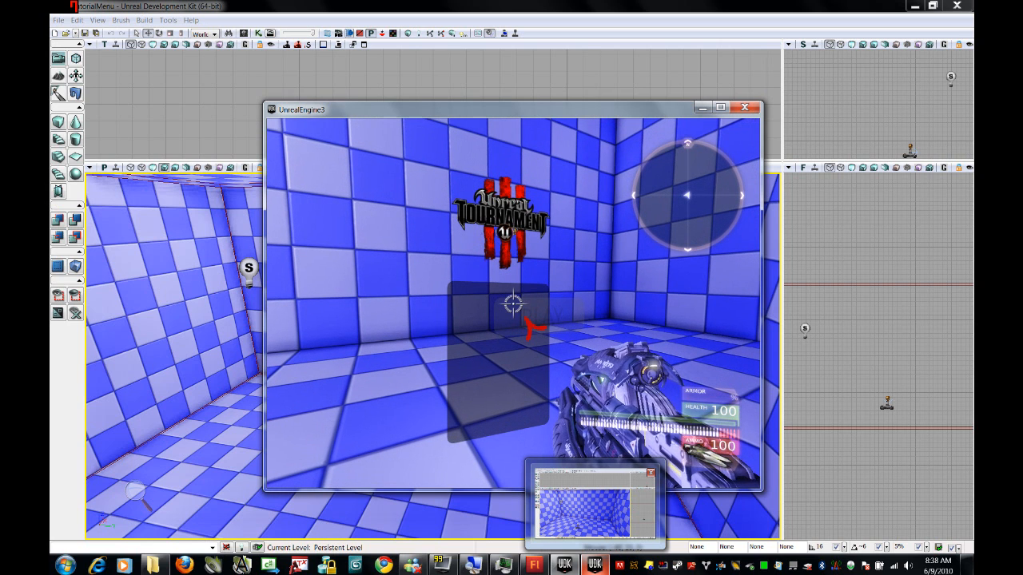
click(513, 303)
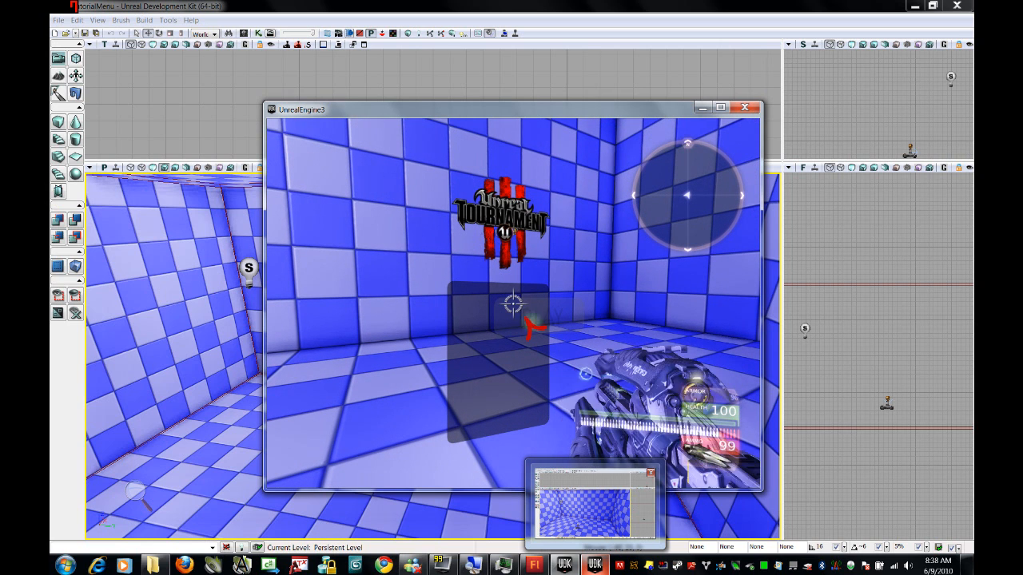
click(513, 304)
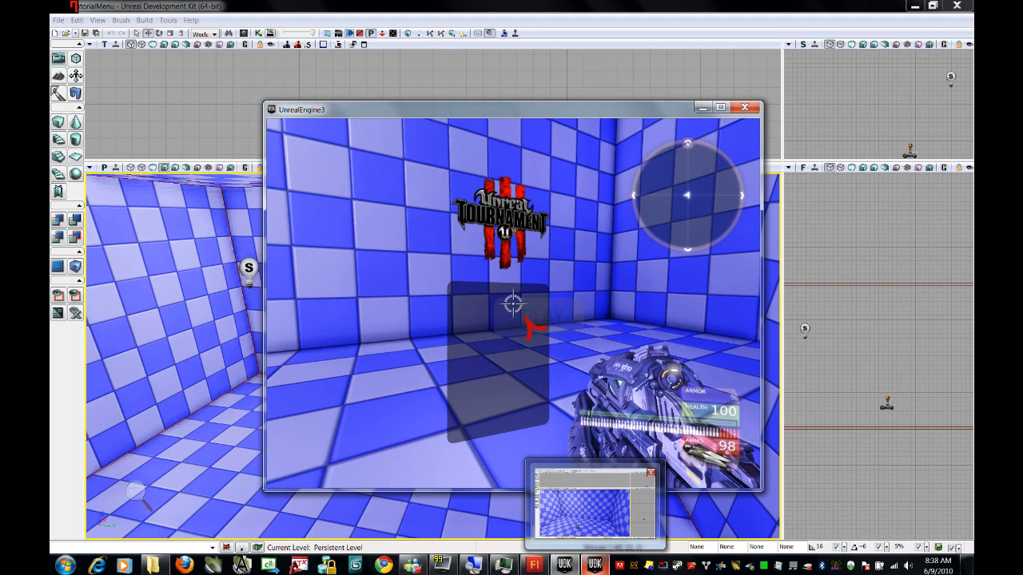